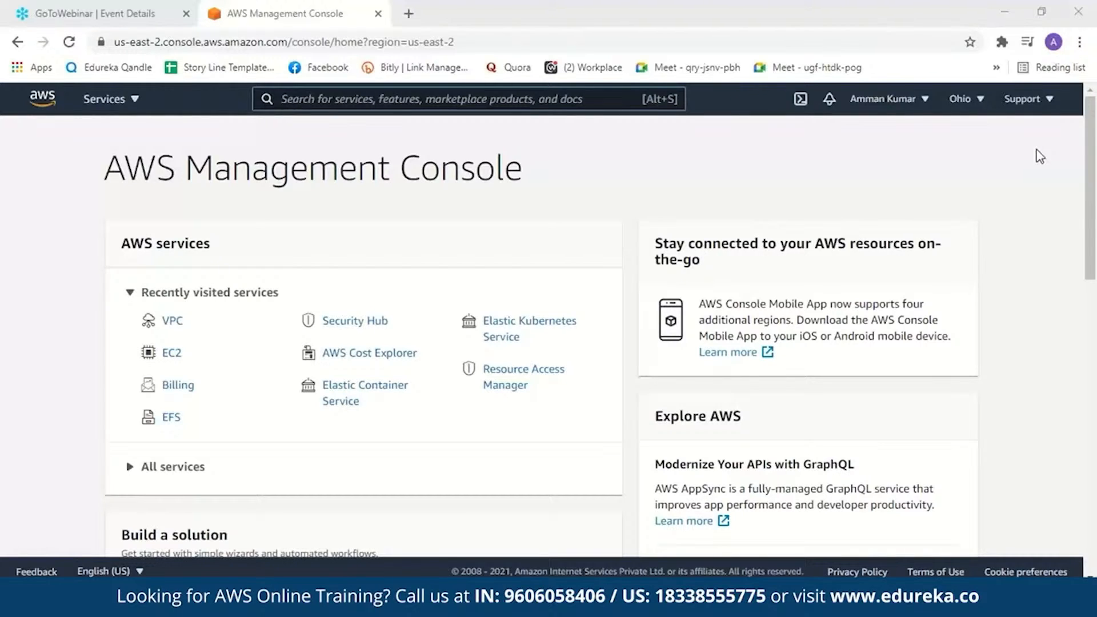
left_click(977, 106)
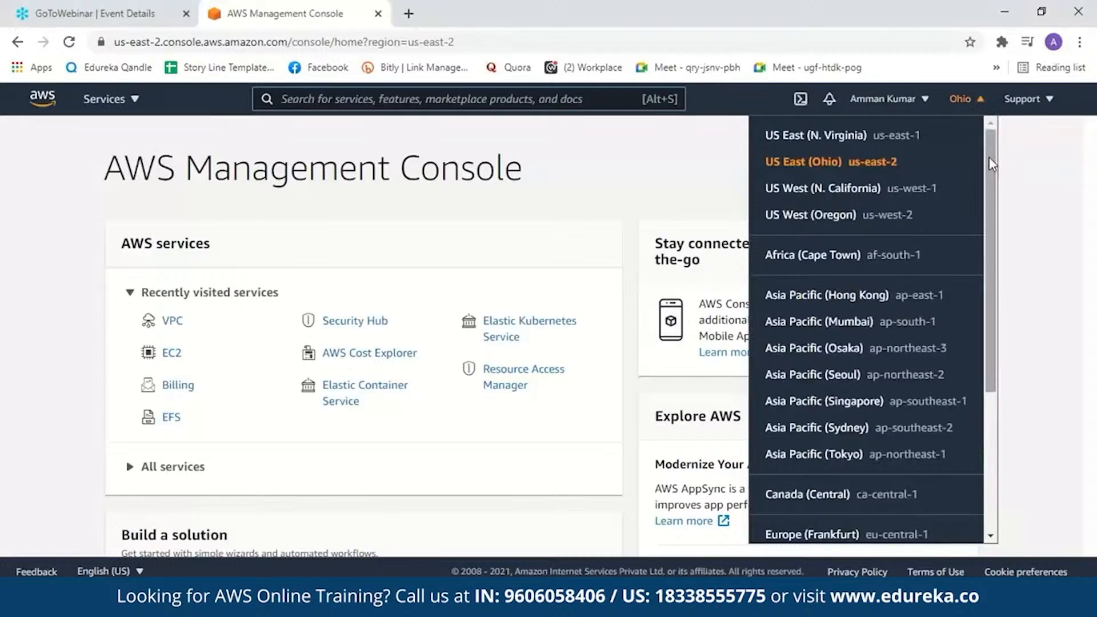
left_click_drag(991, 164, 997, 204)
left_click(1012, 175)
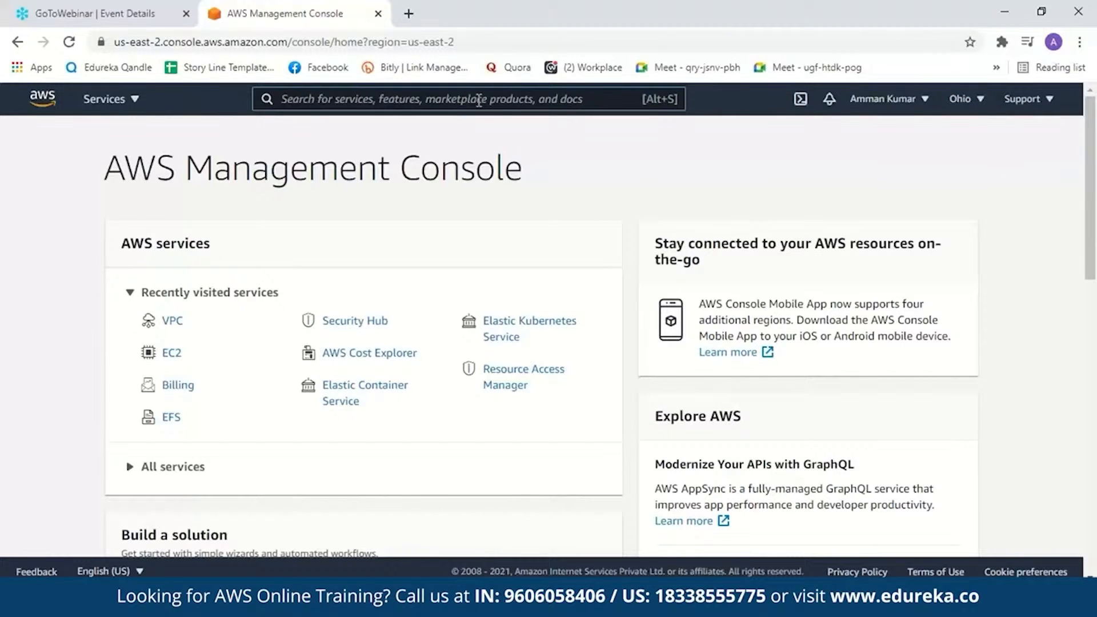
- Search for the VPC service, go to it, and display the list of your VPCs
left_click(316, 100)
type("vpc")
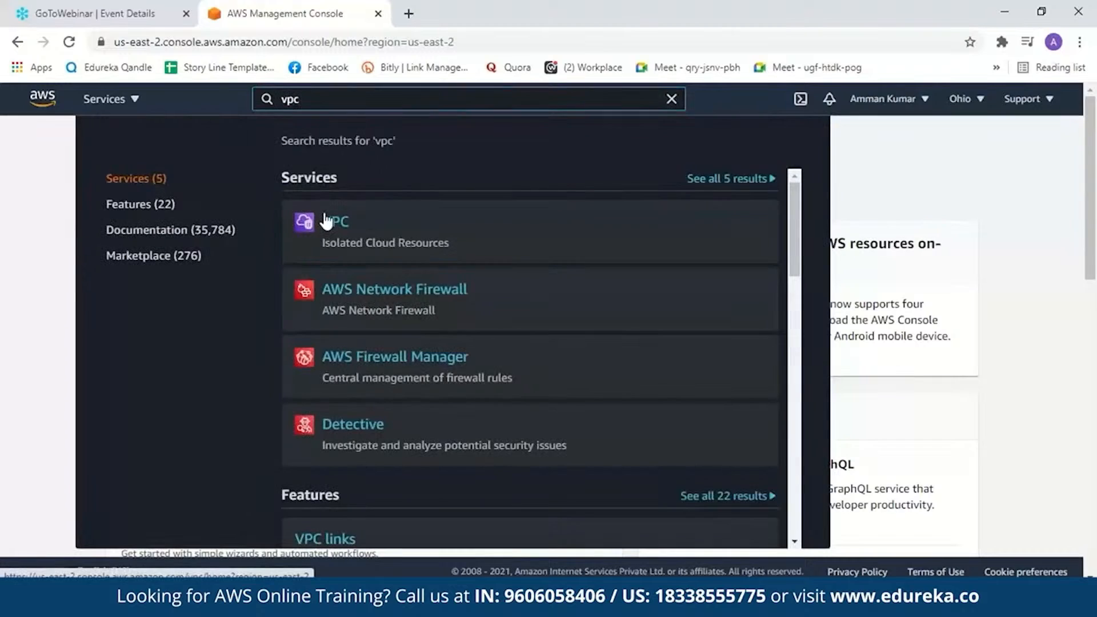
left_click(325, 221)
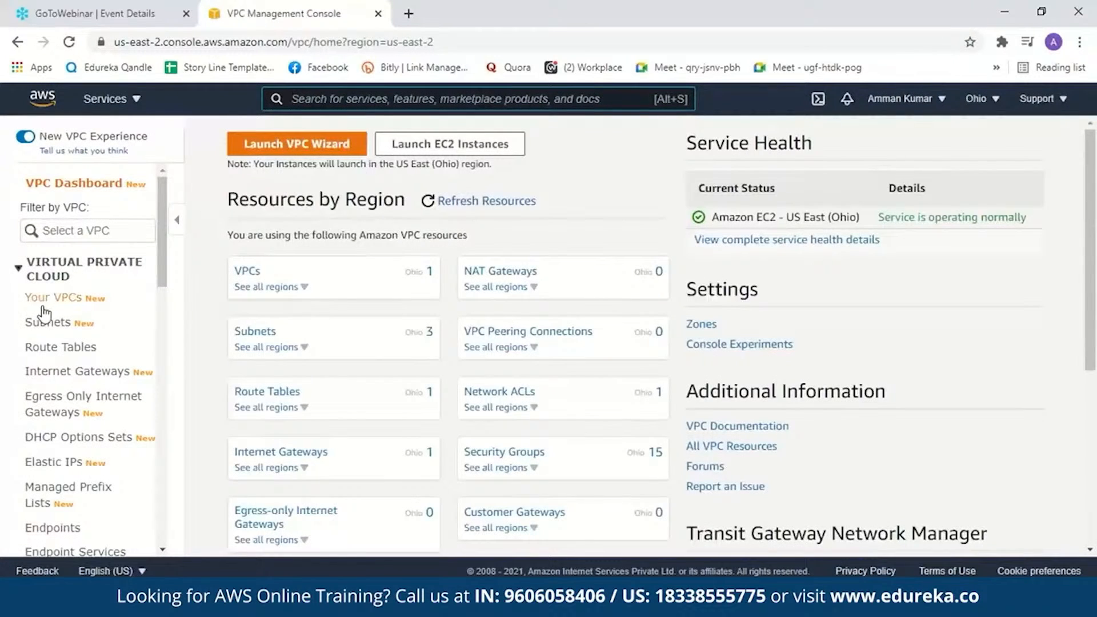
left_click(42, 301)
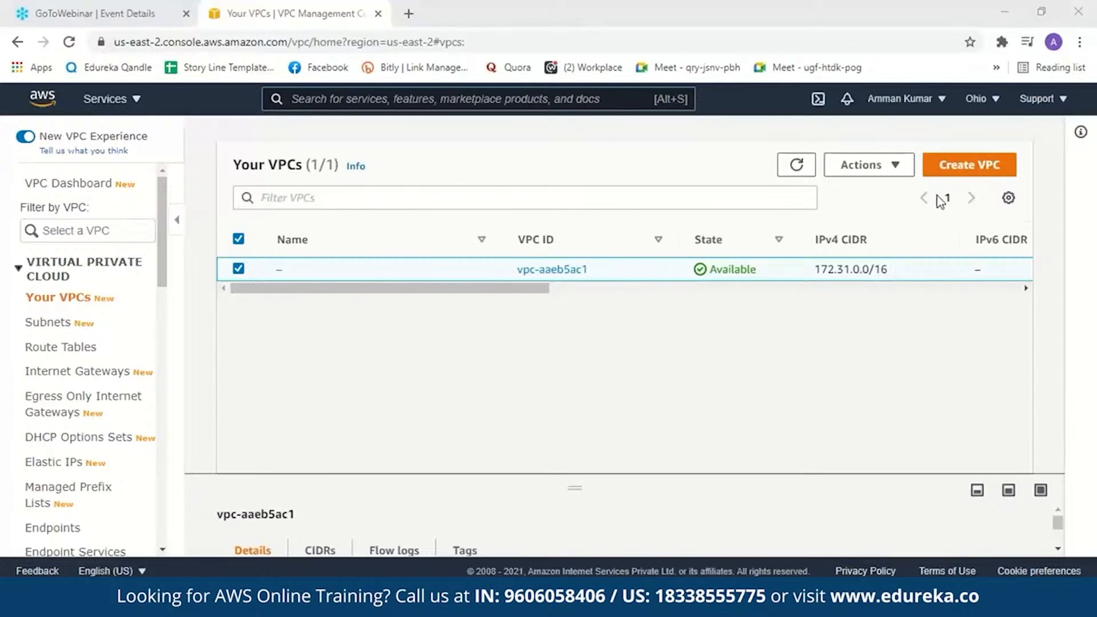
- Start a new VPC with the name tag Demo_VPC and the IPv4 CIDR block 10.0.0.0/16
left_click(944, 174)
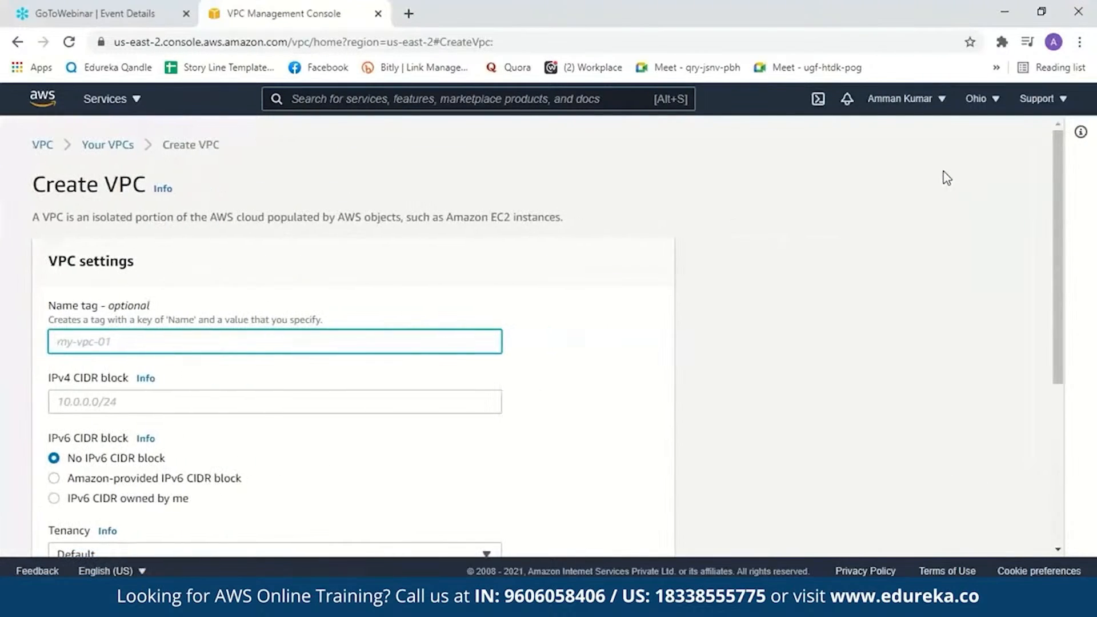
left_click(213, 345)
type("Demo_VPC")
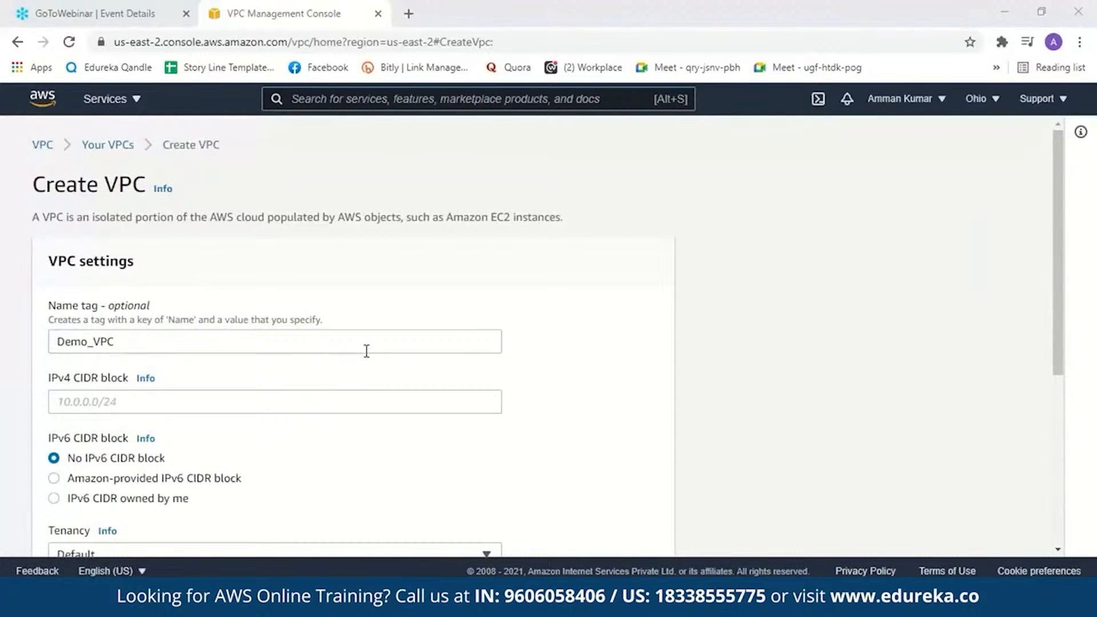
left_click(87, 398)
type("10.0.0.0/16")
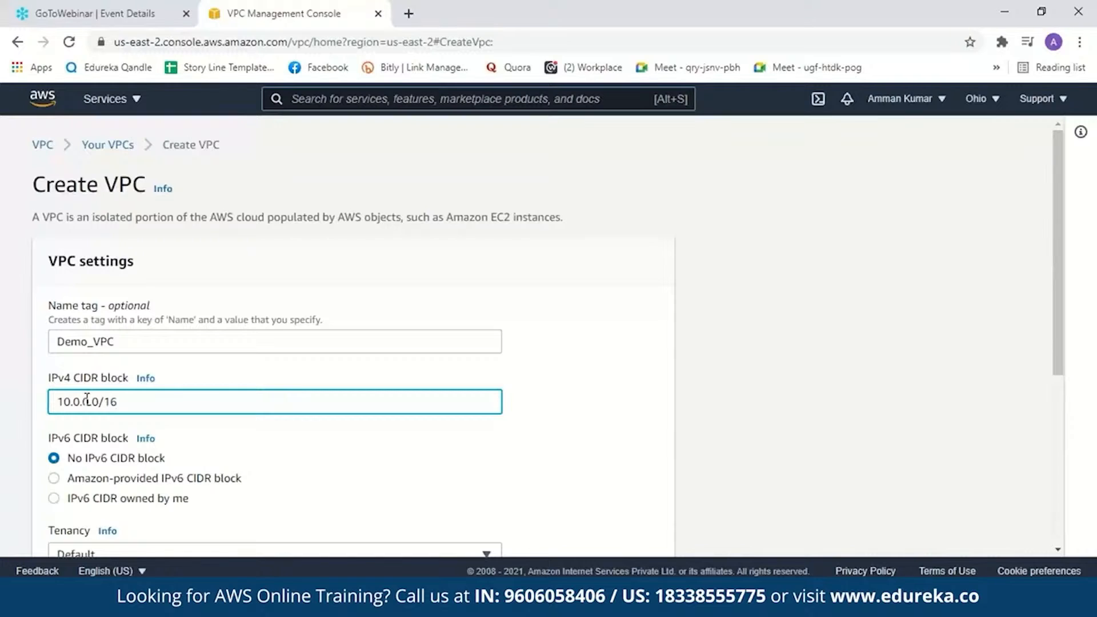
- Keep the tenancy at Default and create the VPC
scroll(170, 397, "down", 3)
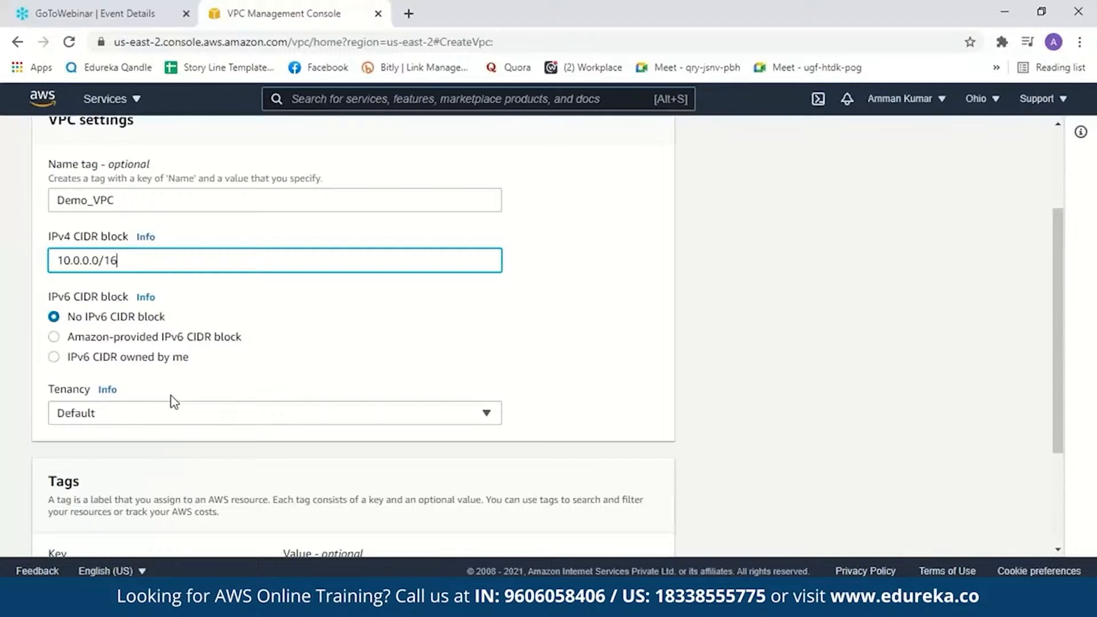
left_click(190, 418)
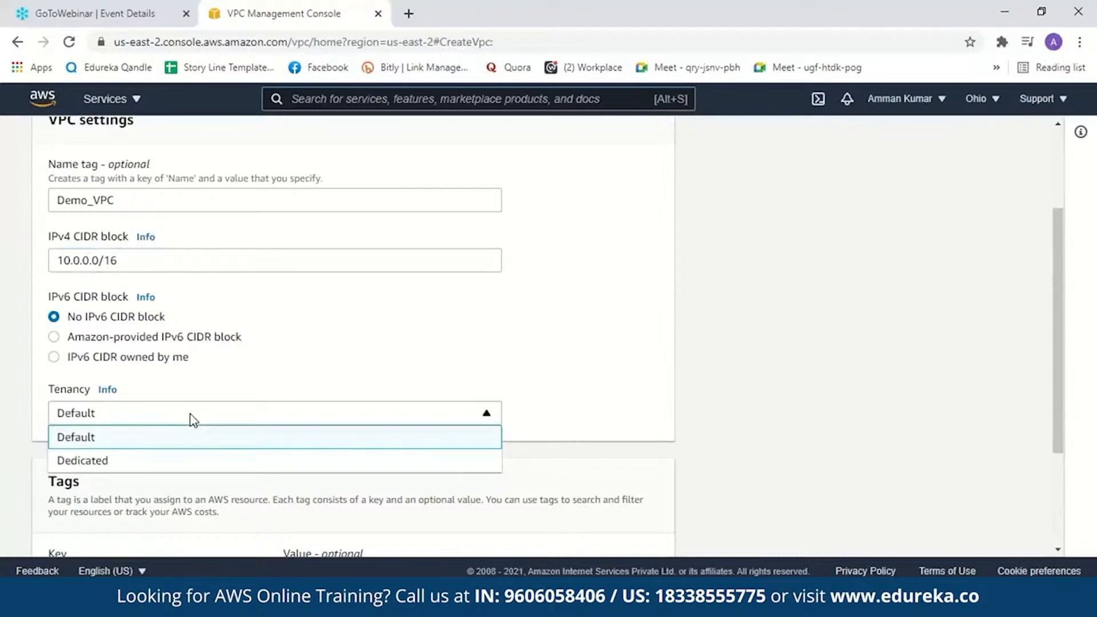
left_click(190, 415)
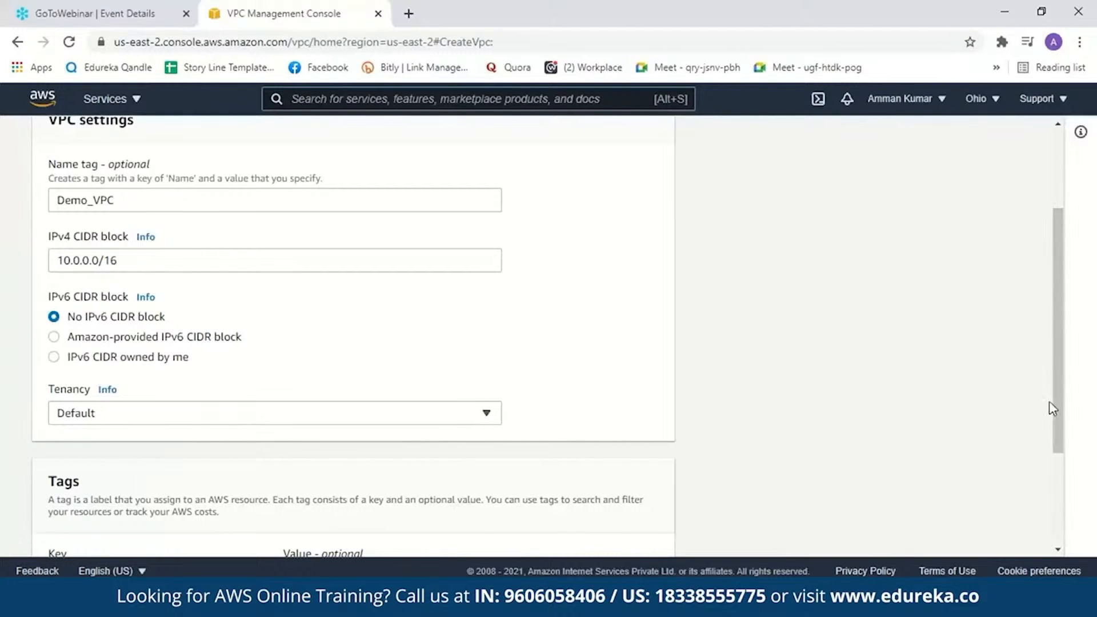
left_click_drag(1049, 401, 1062, 465)
scroll(666, 529, "down", 3)
left_click(666, 529)
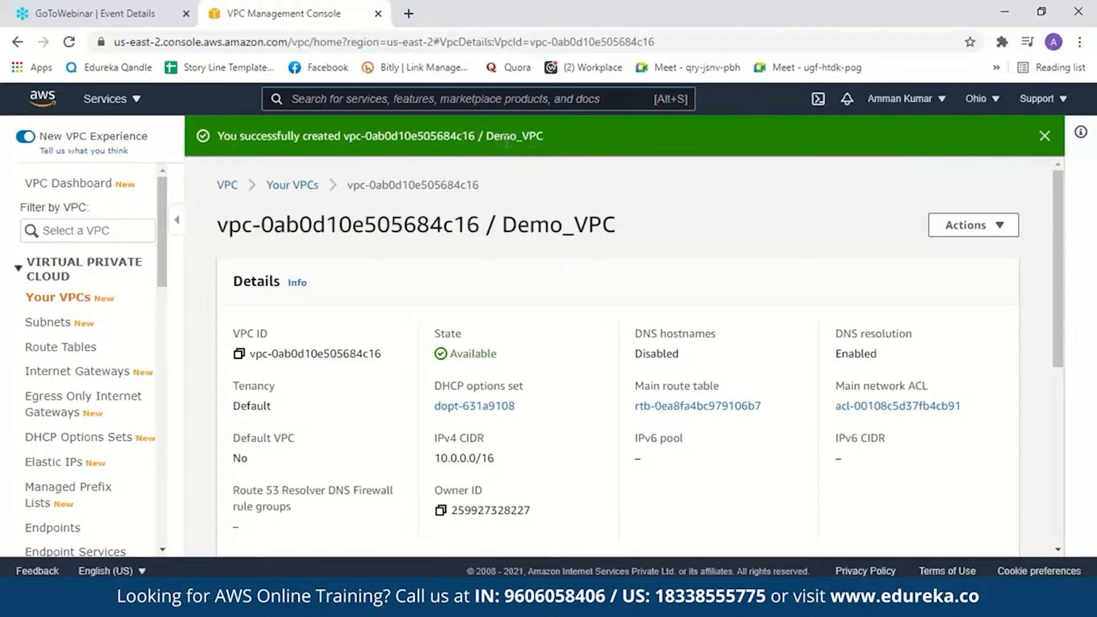
- Show the list of subnets and examine the existing subnets' CIDR and availability zone columns
left_click(50, 323)
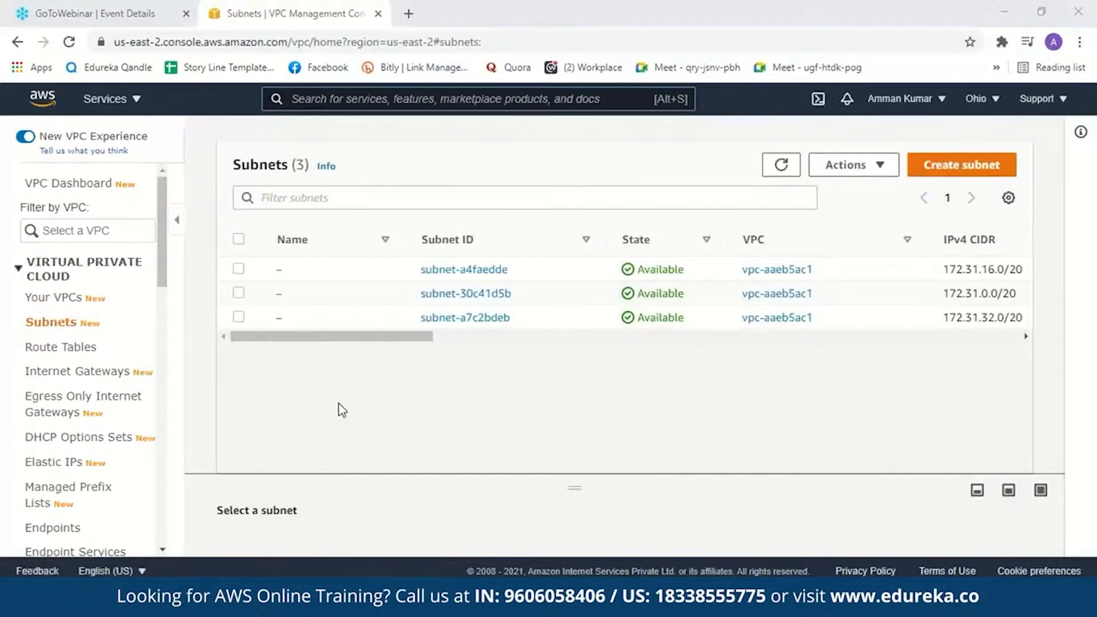
left_click_drag(354, 341, 379, 340)
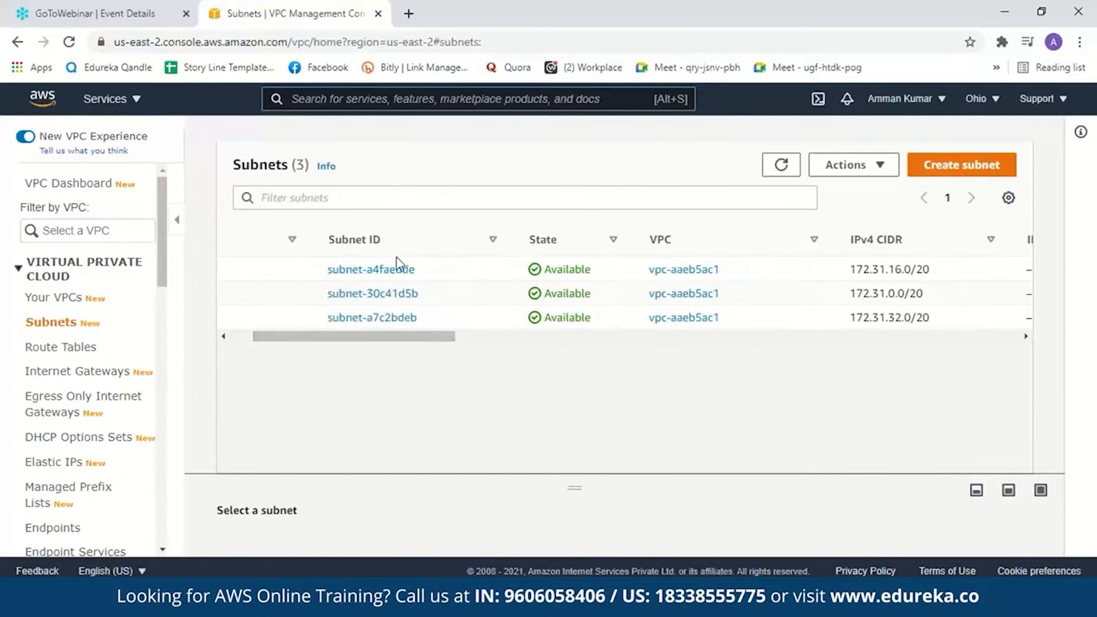
left_click_drag(406, 340, 582, 362)
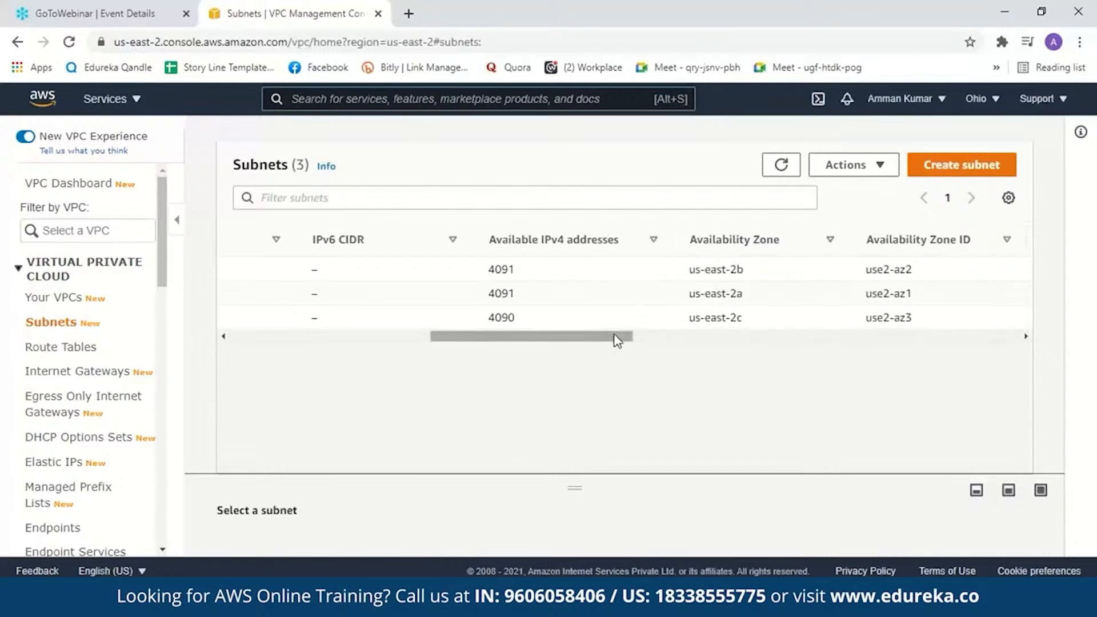
left_click_drag(616, 340, 350, 337)
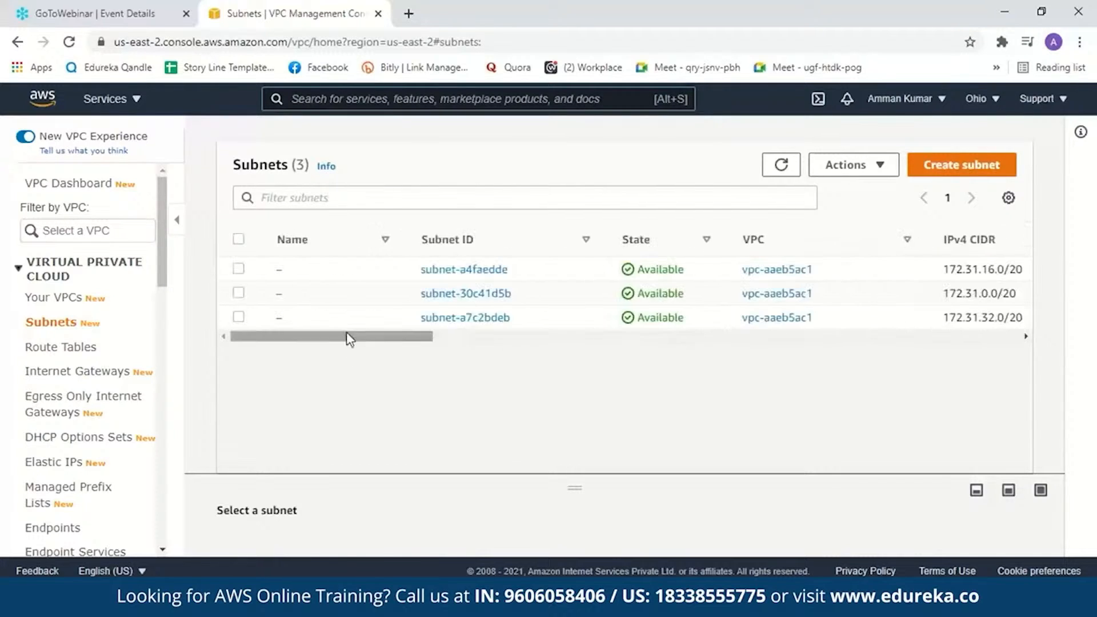
- Start creating a new subnet and select Demo_VPC as its VPC
left_click(929, 178)
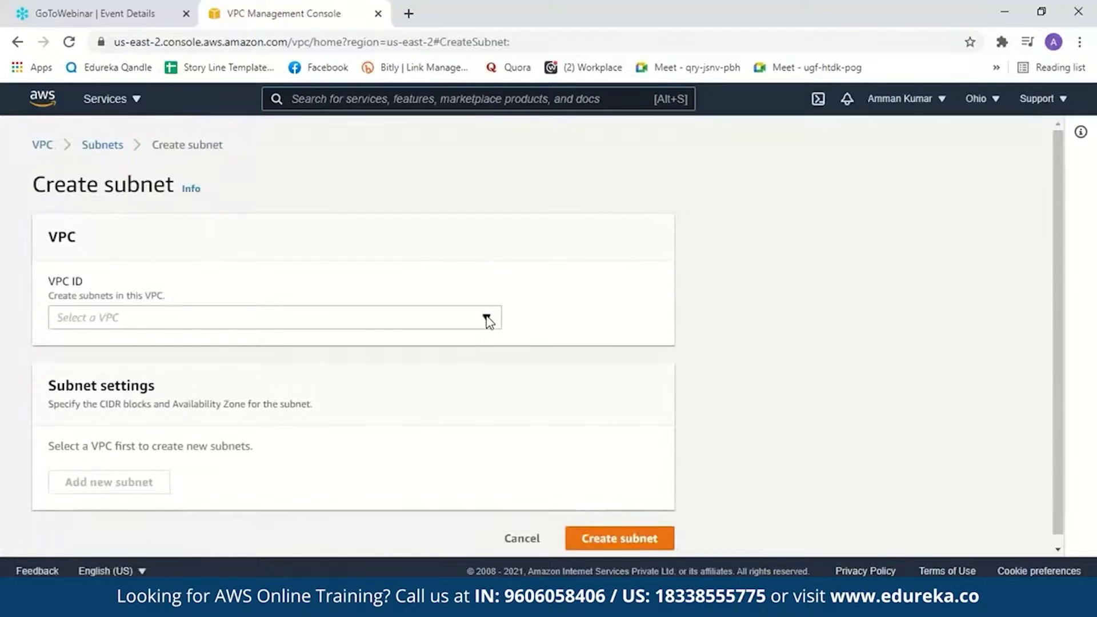
left_click(487, 319)
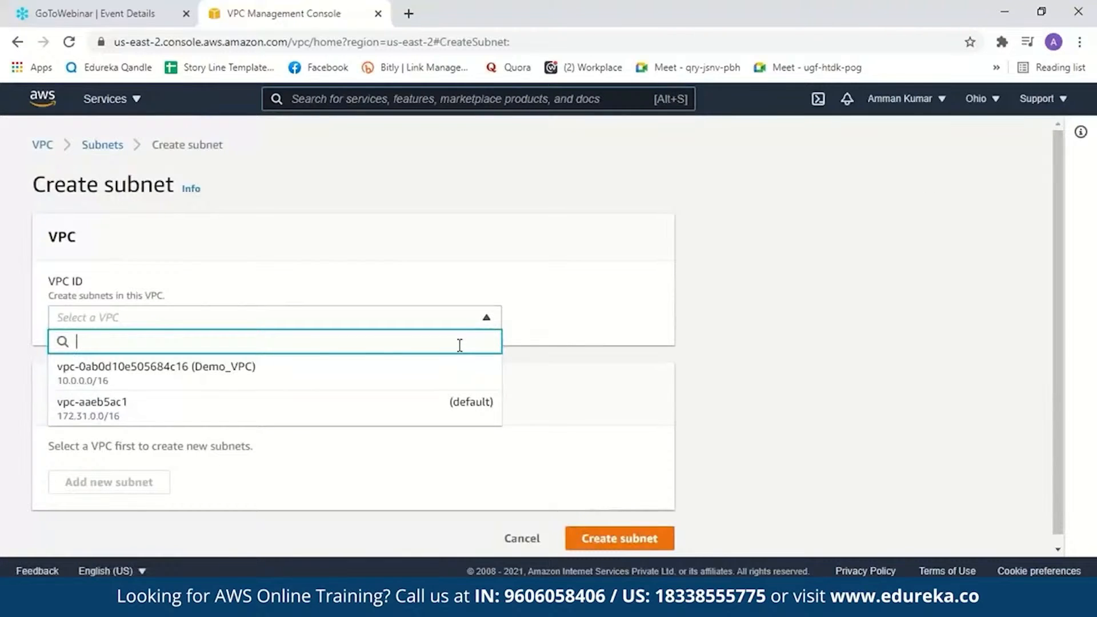
left_click(443, 370)
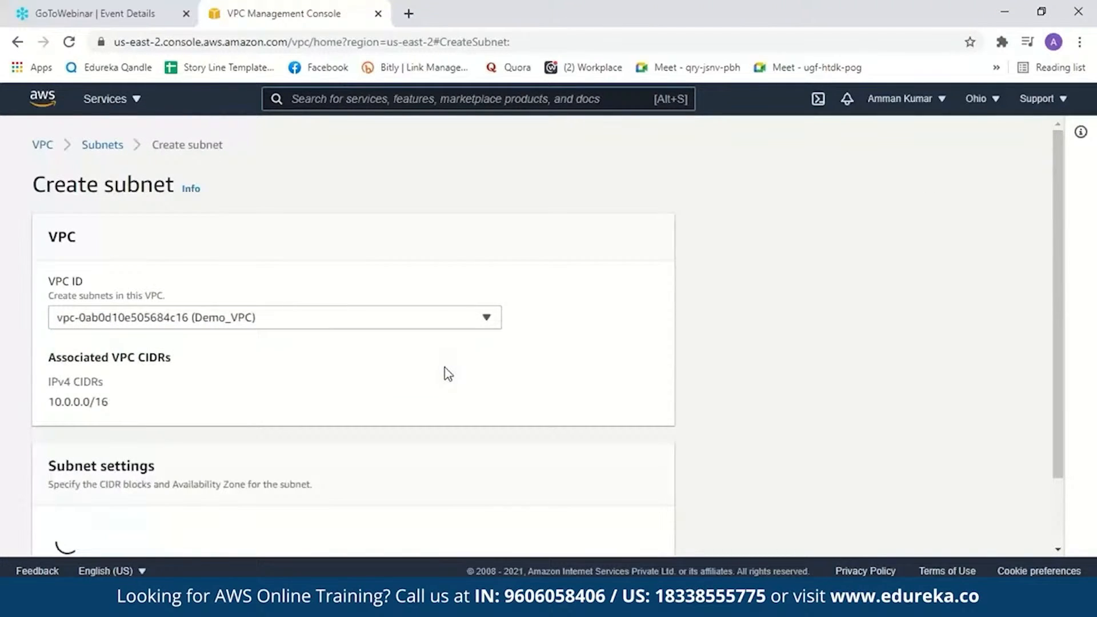
- Name the subnet Demo-Subnet and set its availability zone to US East (Ohio) / us-east-2b
left_click_drag(1057, 318, 1066, 466)
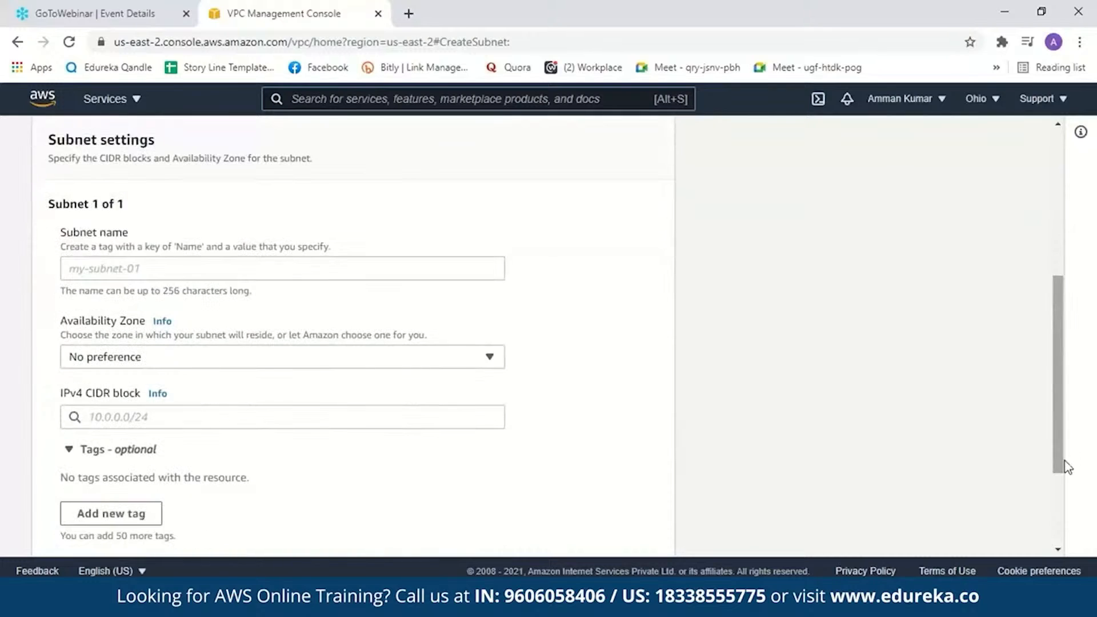
left_click(381, 273)
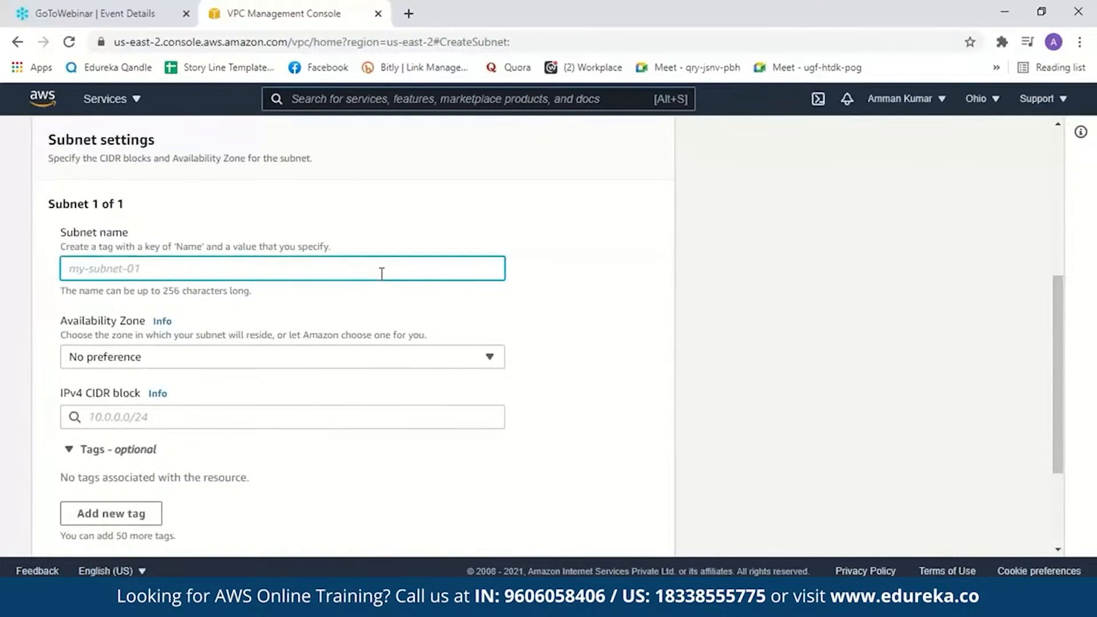
type("Demo-Subnet")
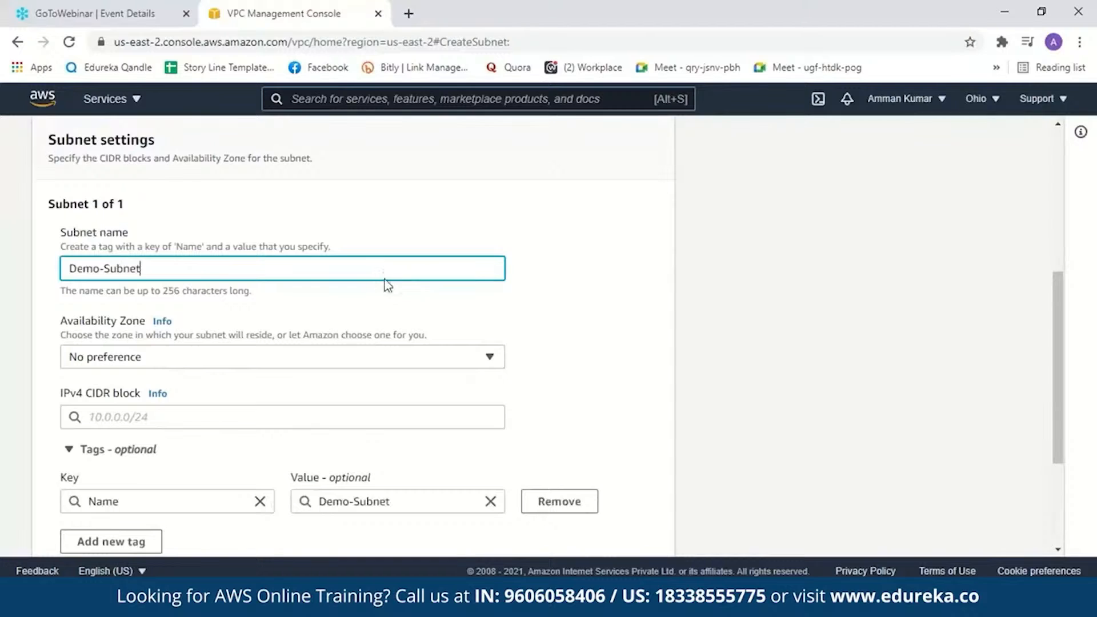
left_click(492, 358)
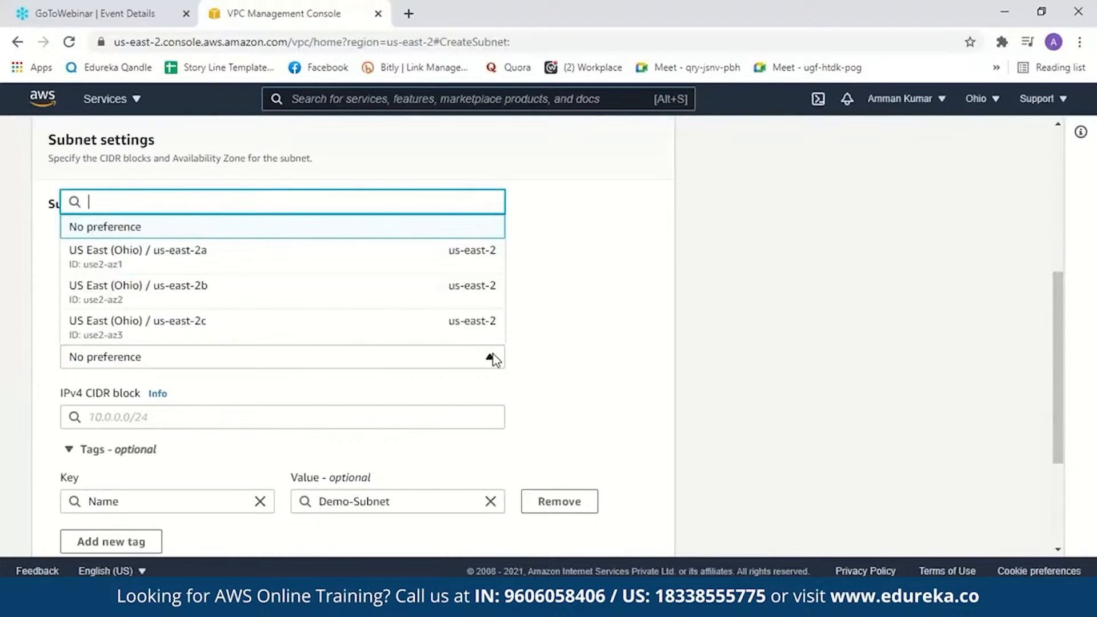
left_click(336, 290)
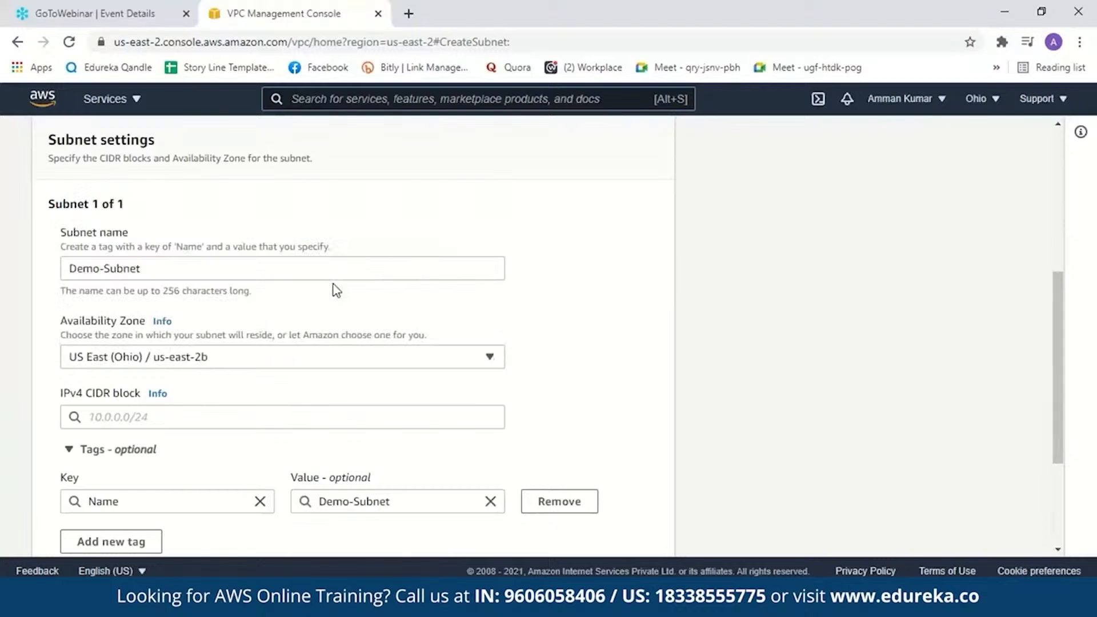
- Set the subnet's IPv4 CIDR block to 10.0.0.0/24 and create the subnet
left_click(151, 415)
type("10.0")
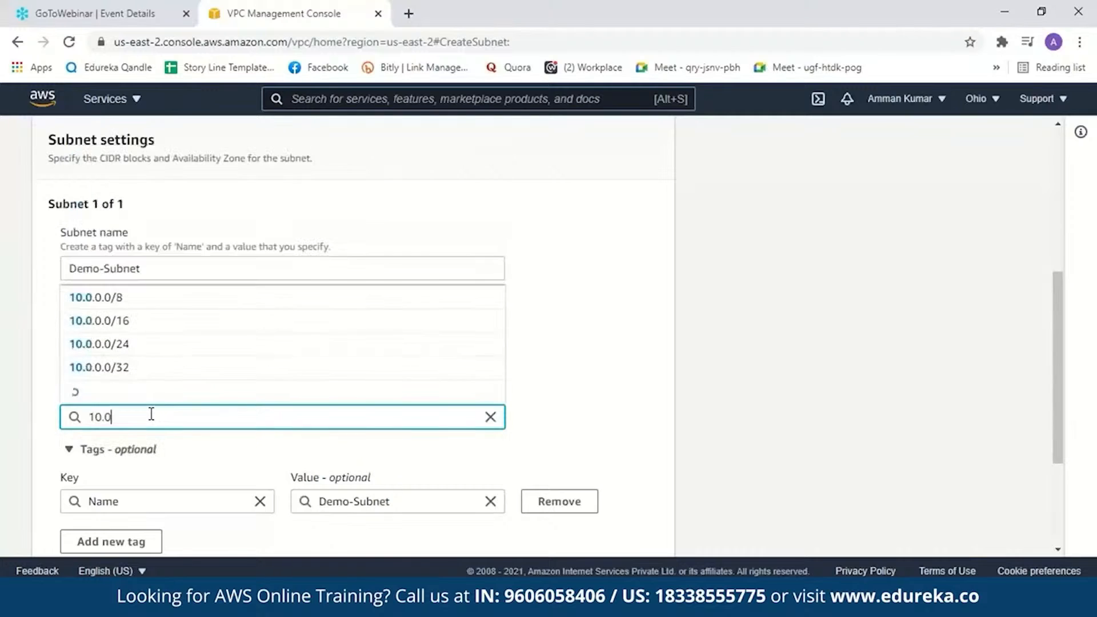
type(".0.0/24")
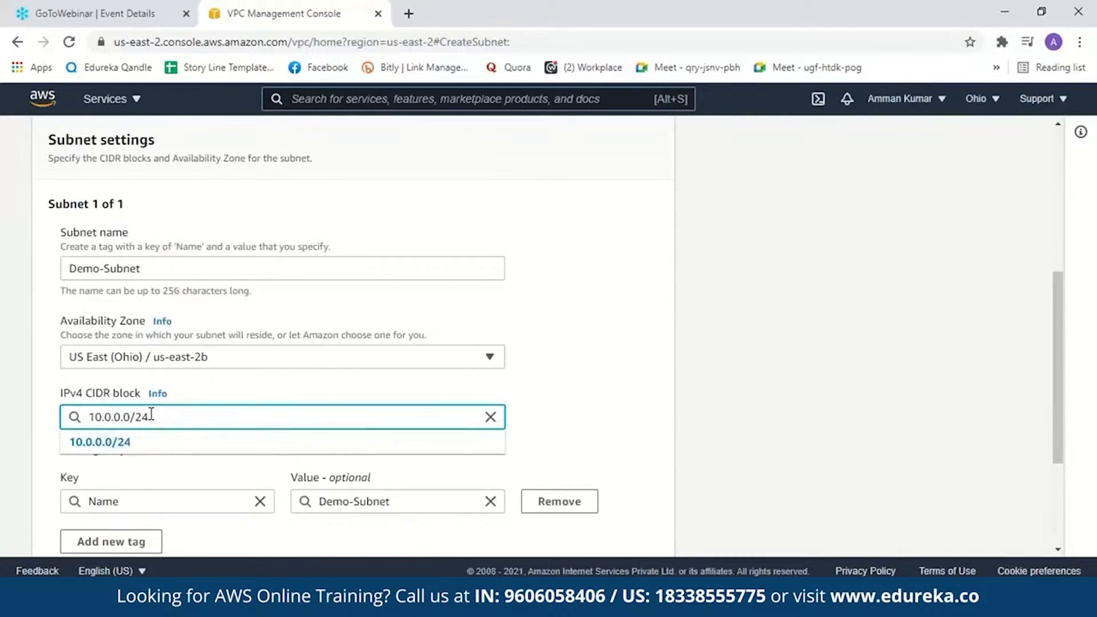
key("alt+Tab")
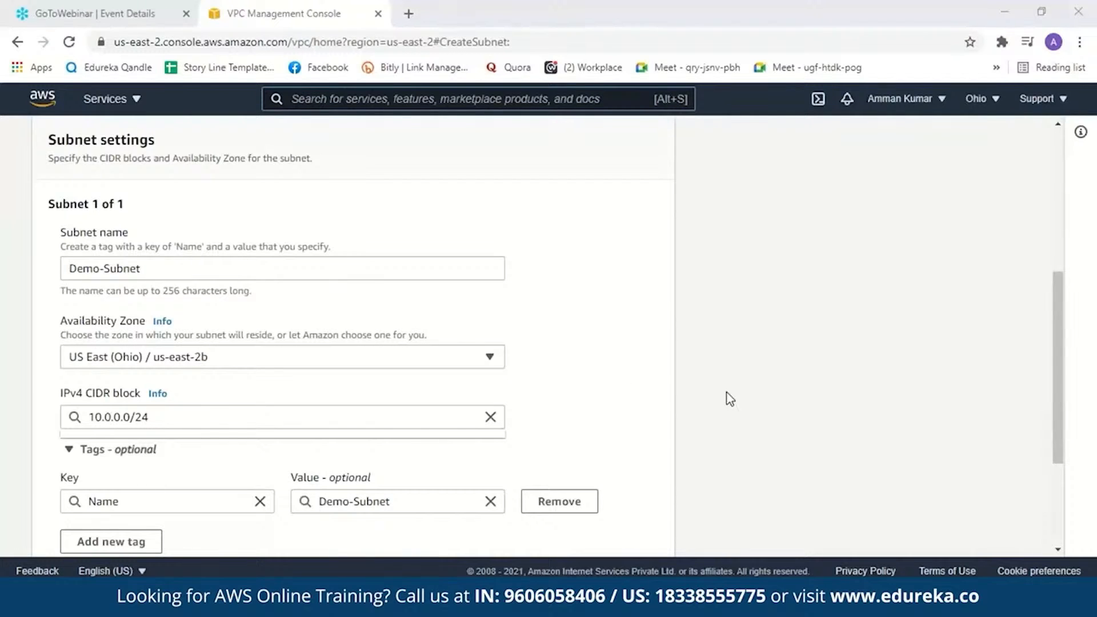
left_click_drag(1057, 340, 1067, 426)
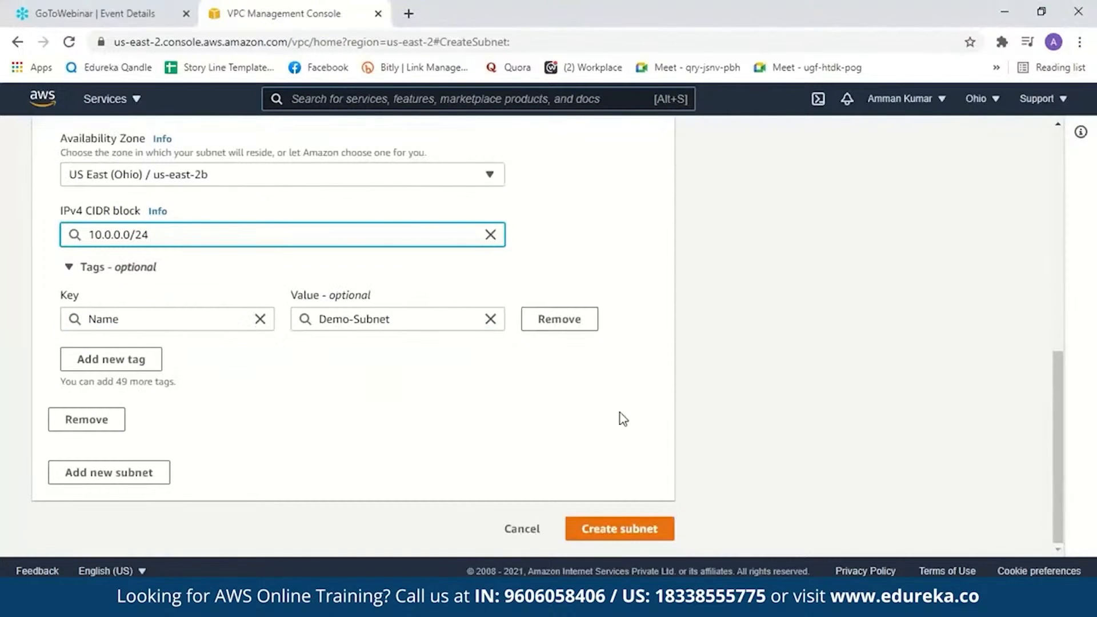
left_click(624, 533)
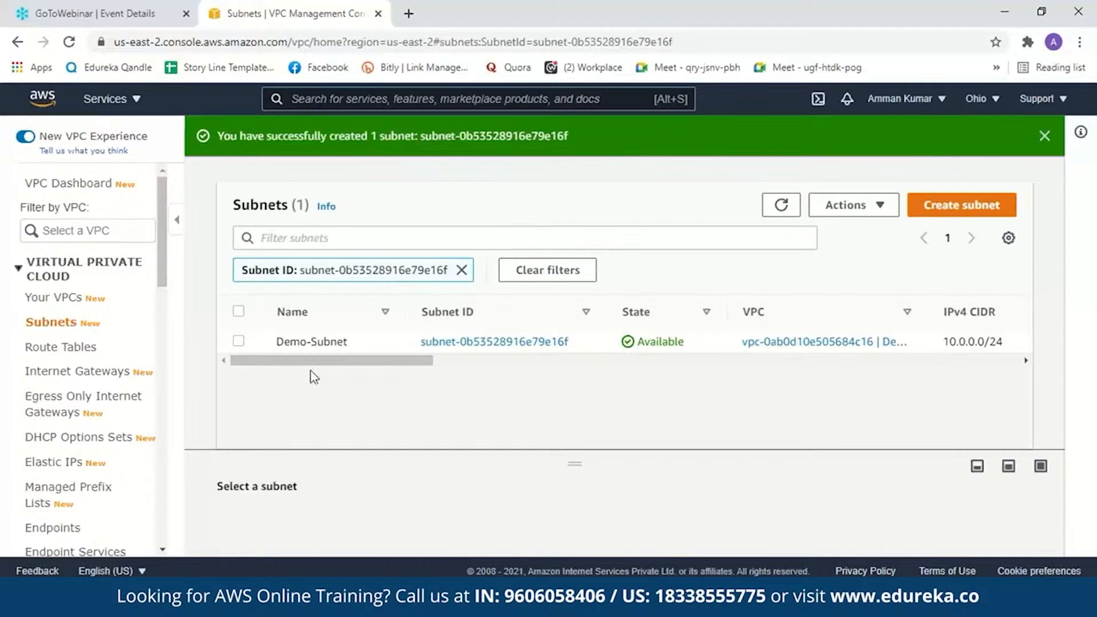
- Create a new internet gateway with the name tag Demo_IG
mouse_move(329, 344)
left_click(105, 372)
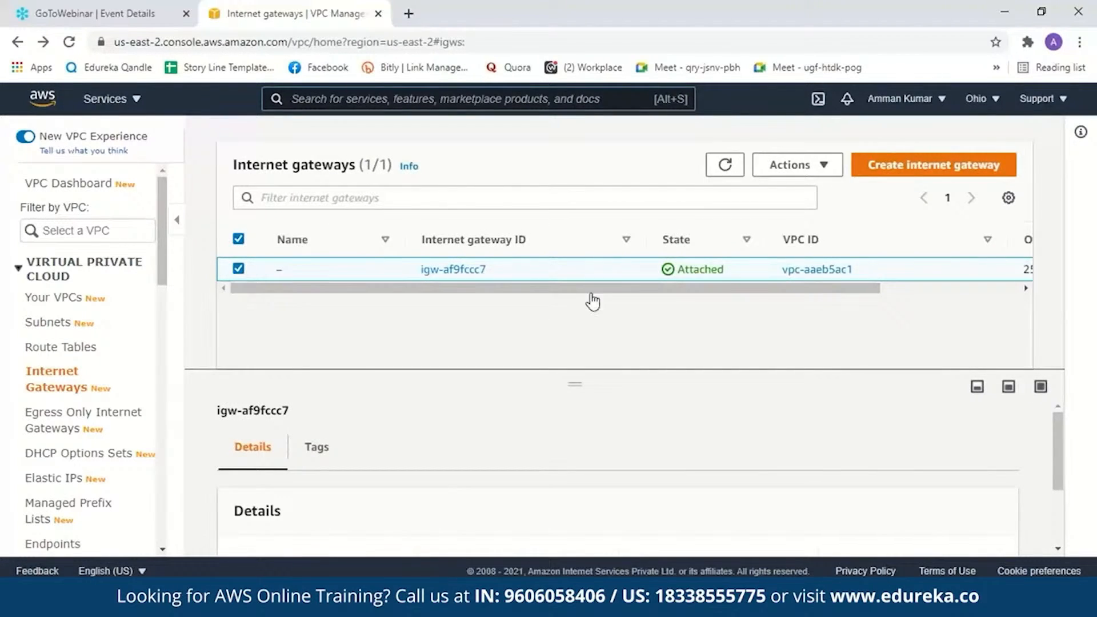
left_click(880, 172)
left_click(320, 358)
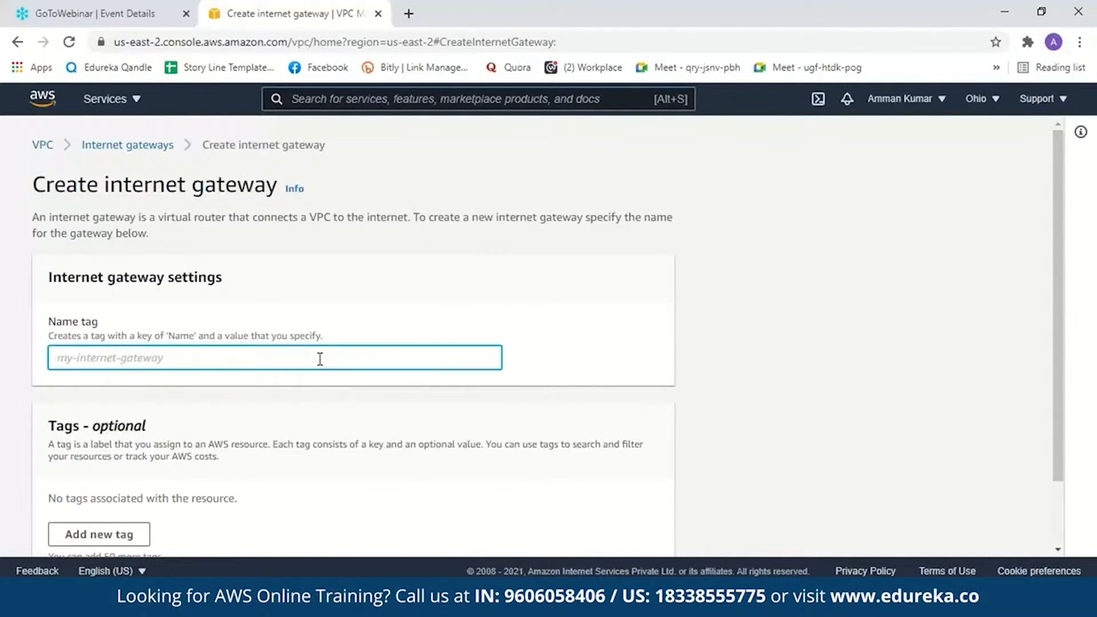
type("Demo_IG")
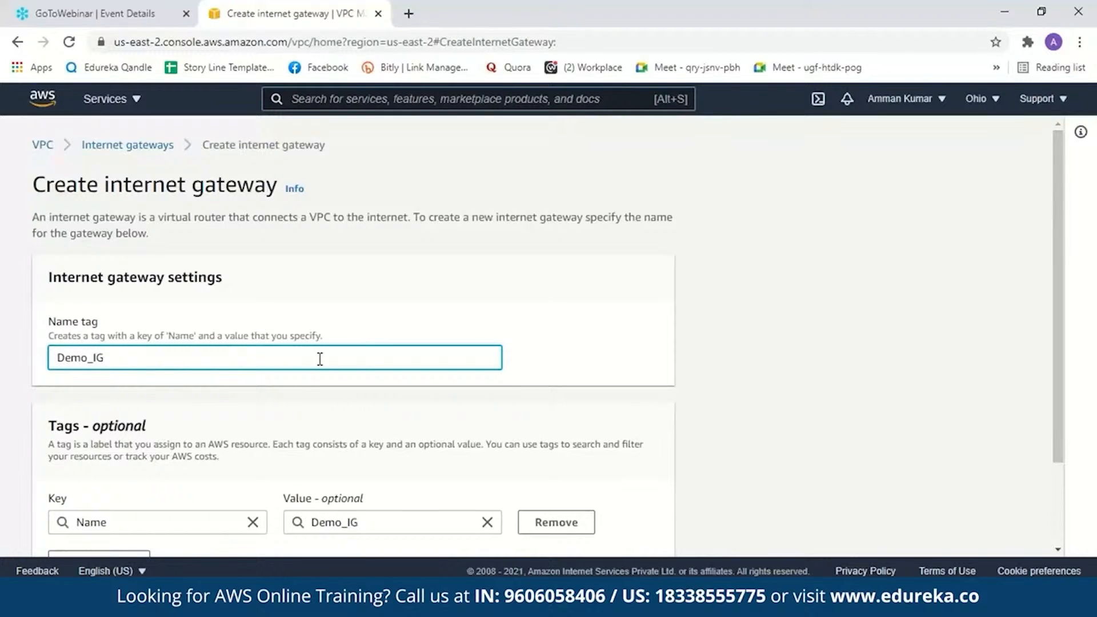
scroll(1077, 465, "down", 2)
left_click(628, 529)
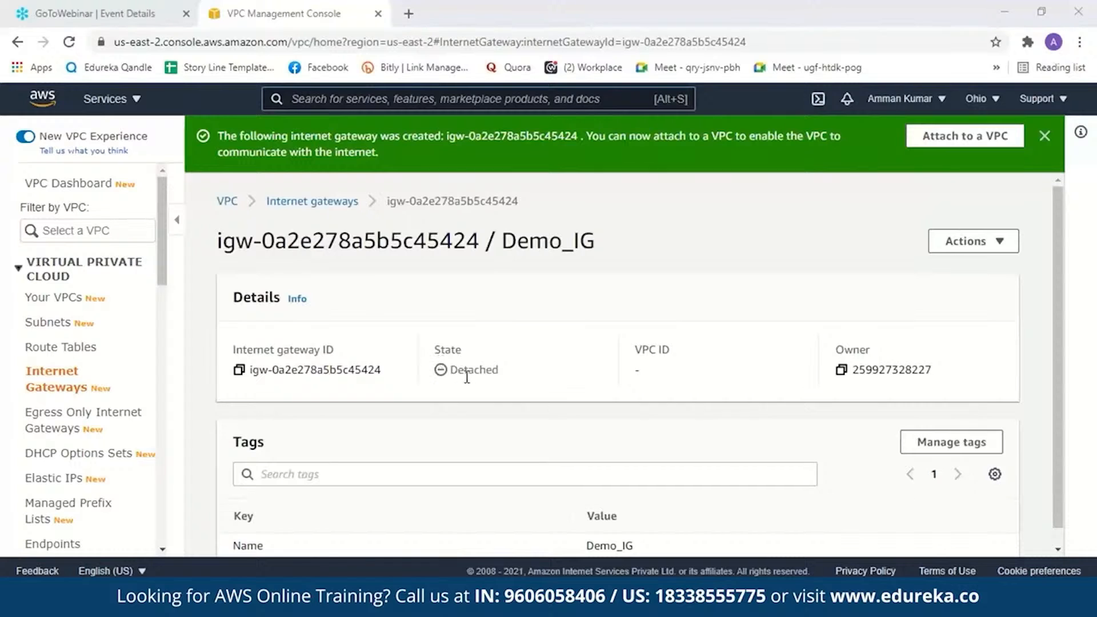
- Attach the internet gateway Demo_IG to Demo_VPC
left_click(926, 140)
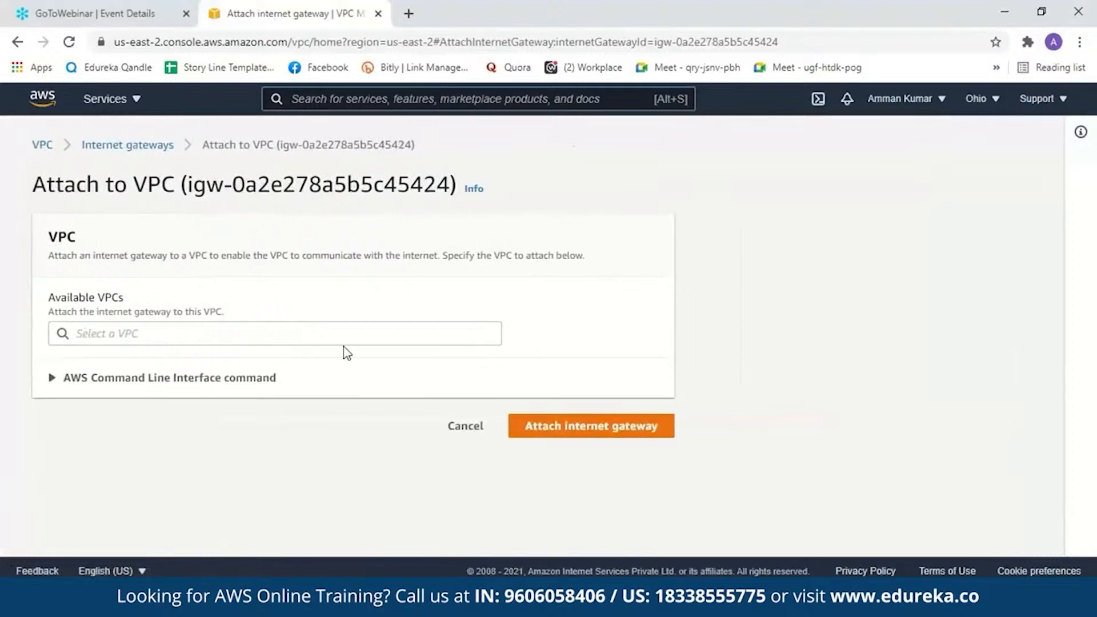
left_click(292, 333)
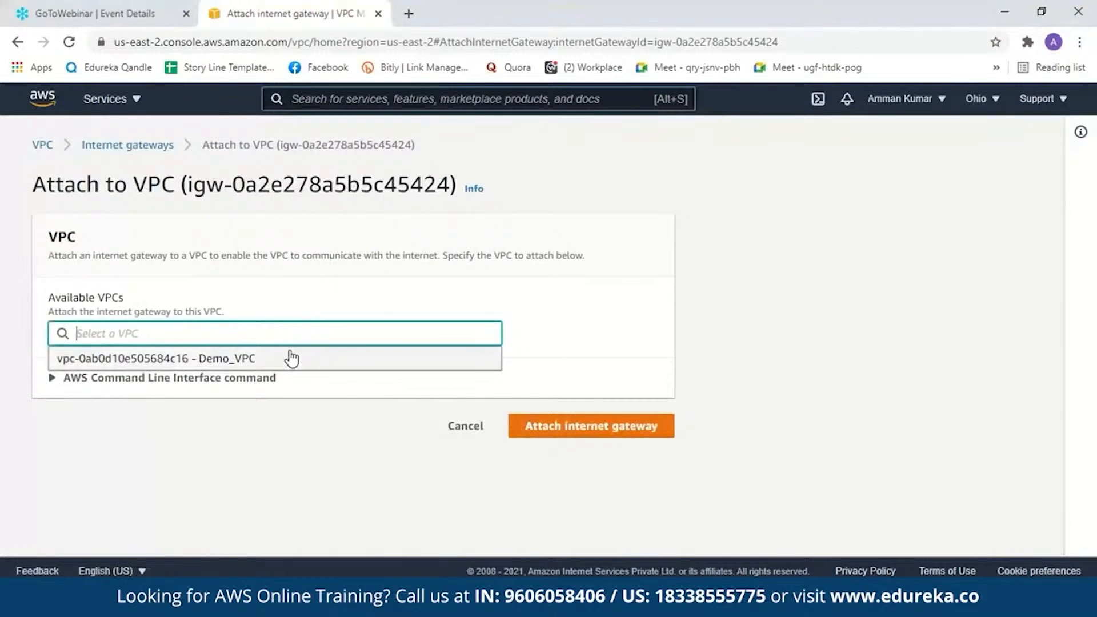
left_click(292, 358)
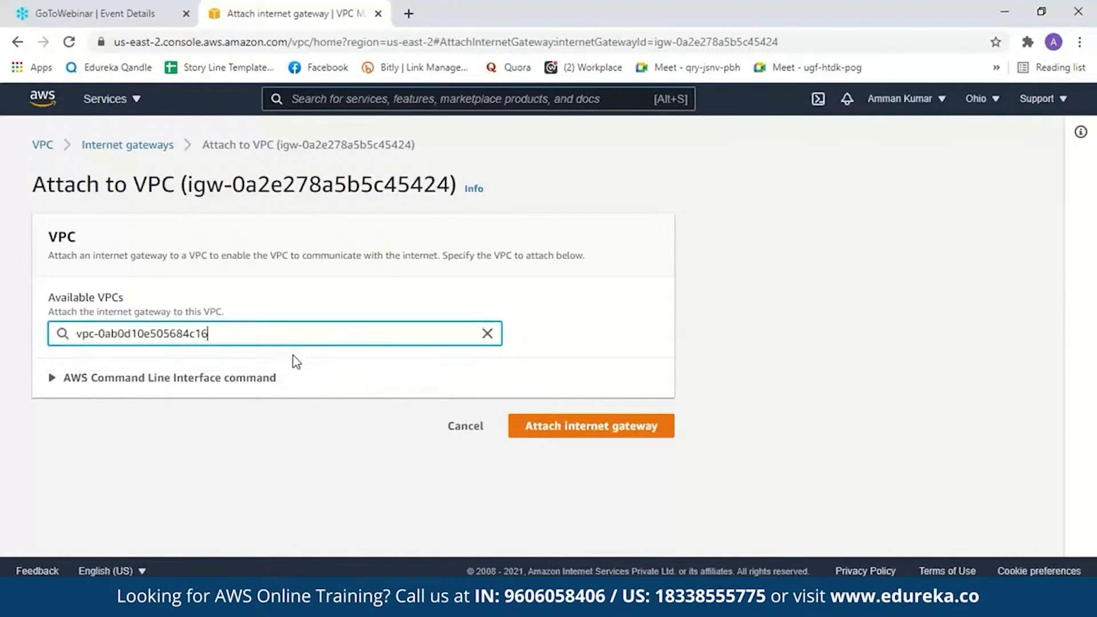
left_click(547, 432)
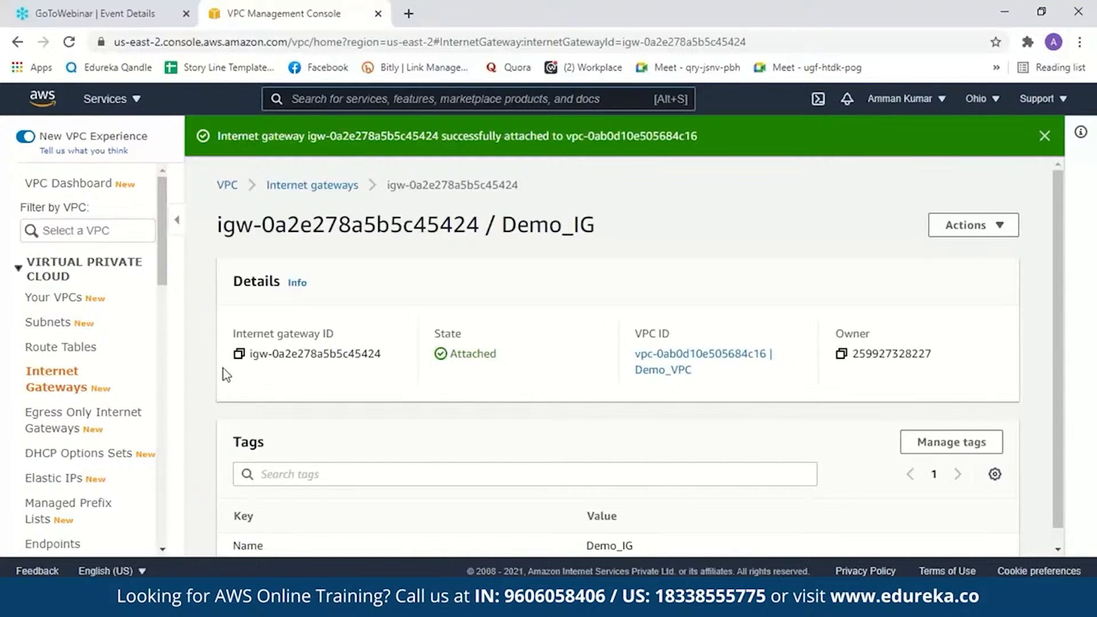
- Create a route table with the name tag Demo_RT in Demo_VPC and return to the route table list
left_click(89, 351)
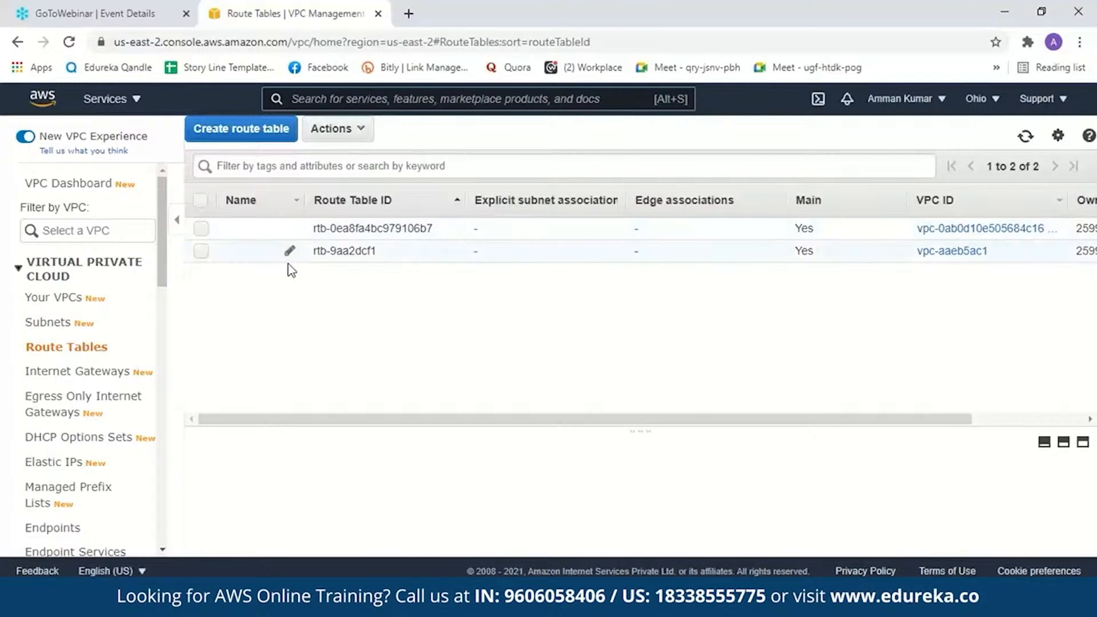
left_click(252, 129)
left_click(364, 239)
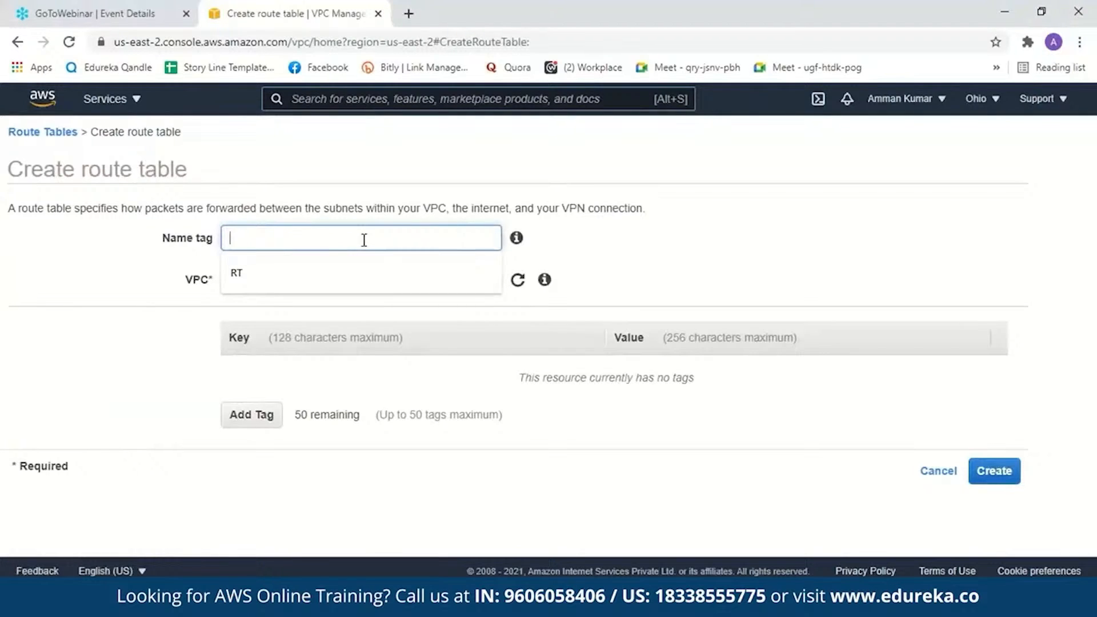
type("Demo_RT")
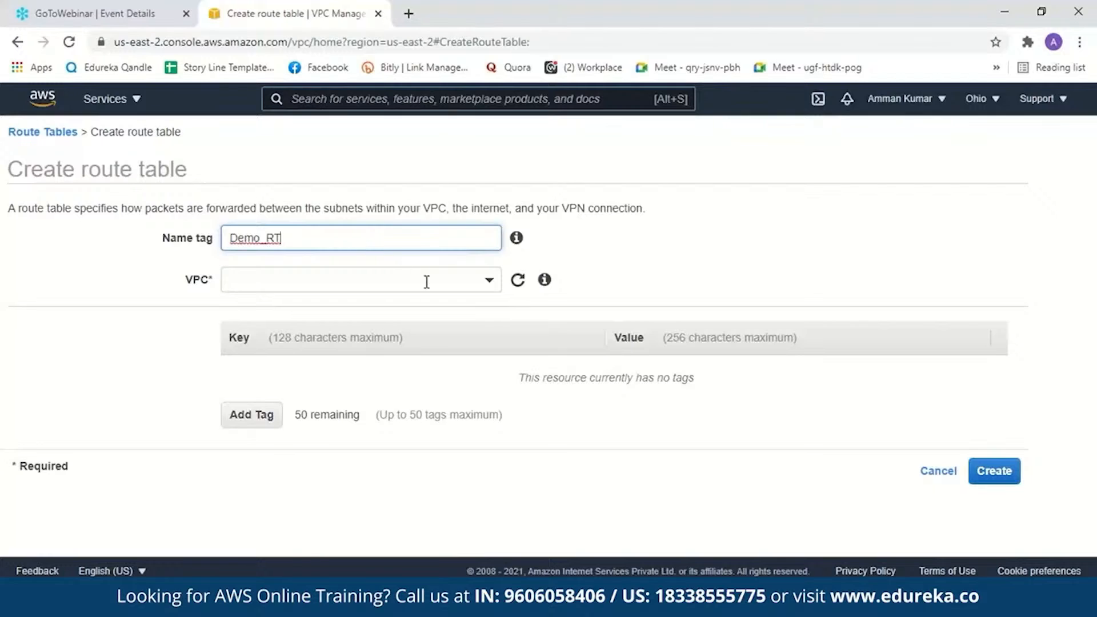
left_click(478, 285)
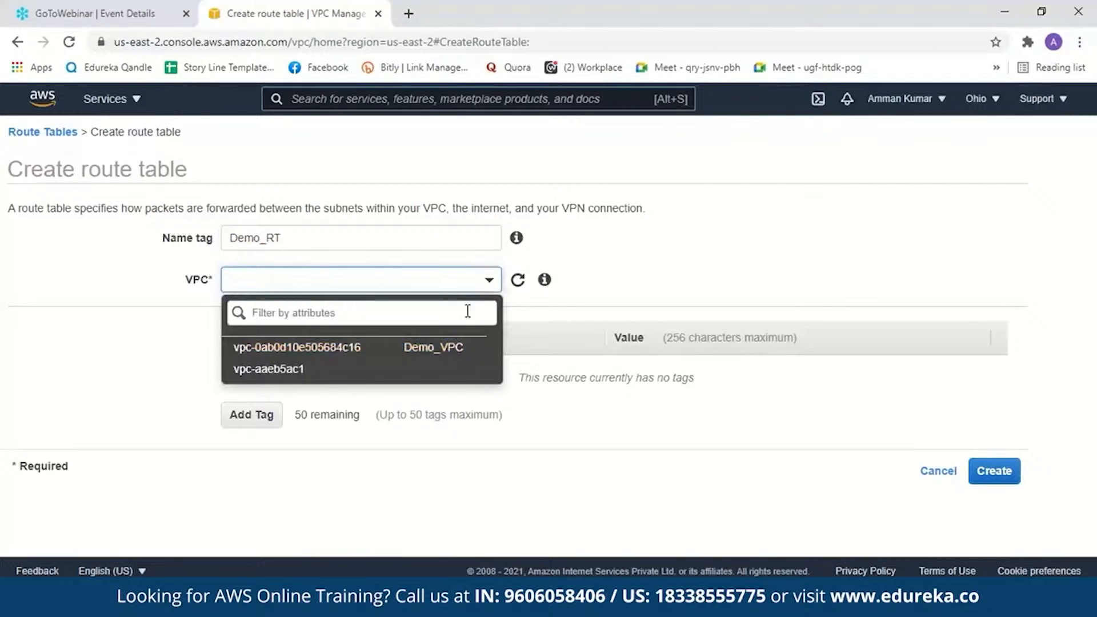
left_click(455, 348)
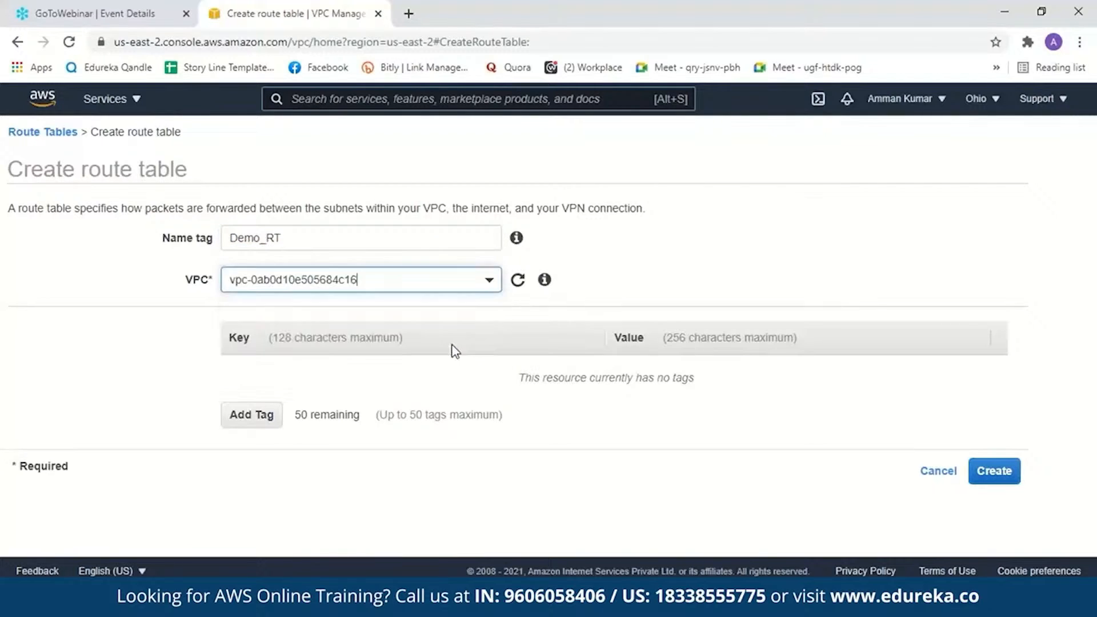
left_click(1011, 478)
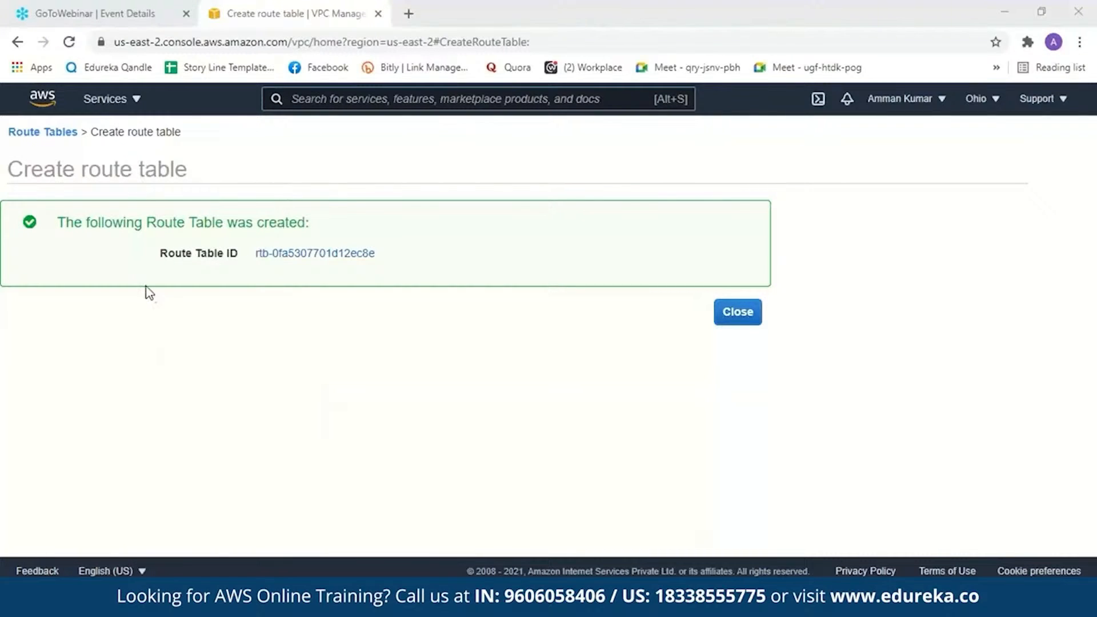
left_click(723, 317)
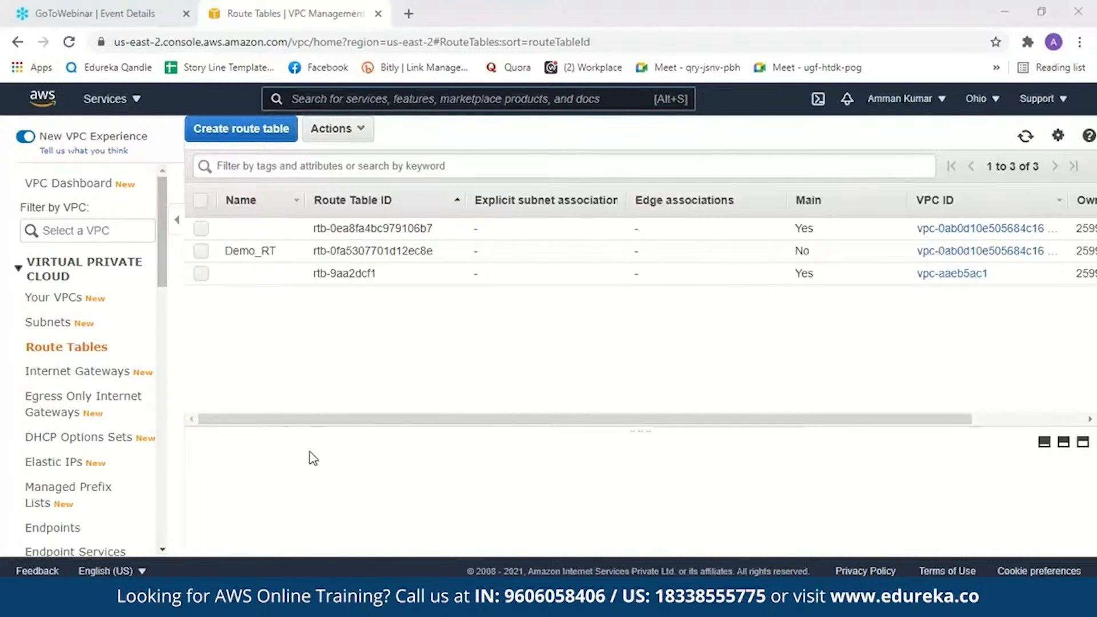
- Associate Demo-Subnet (10.0.0.0/24) with the Demo_RT route table and save the association
left_click(201, 254)
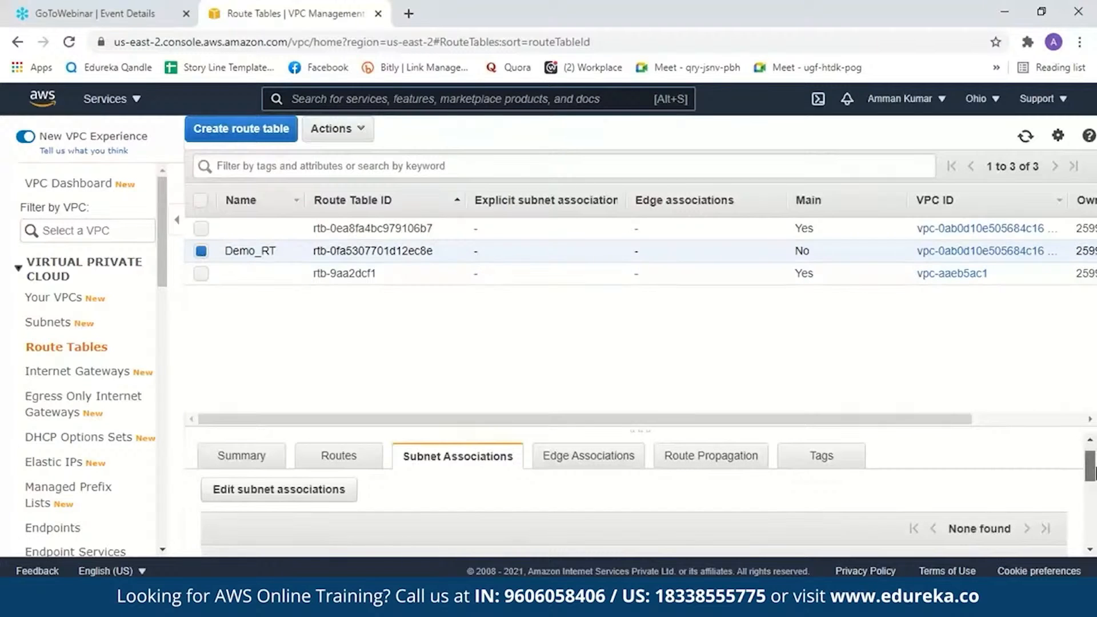
scroll(1093, 471, "down", 1)
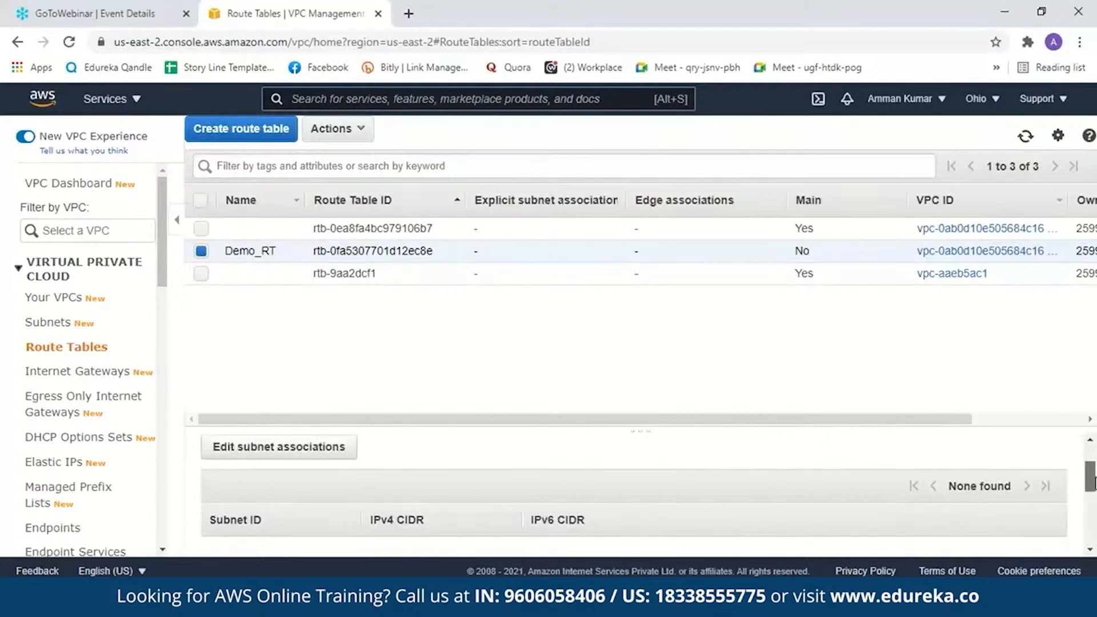
left_click(253, 460)
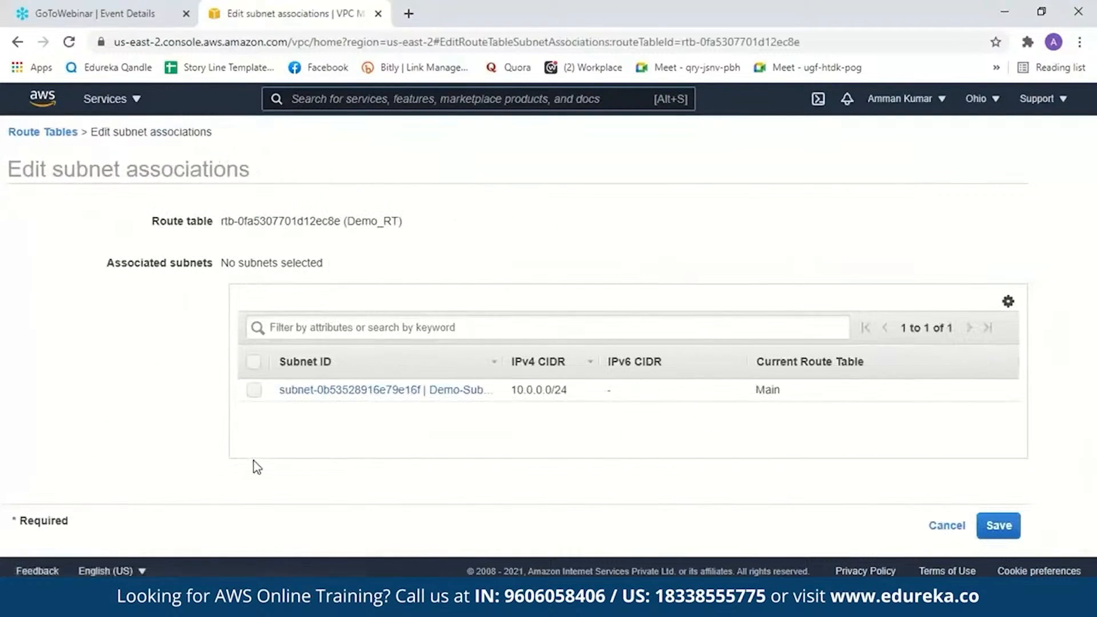
left_click(254, 392)
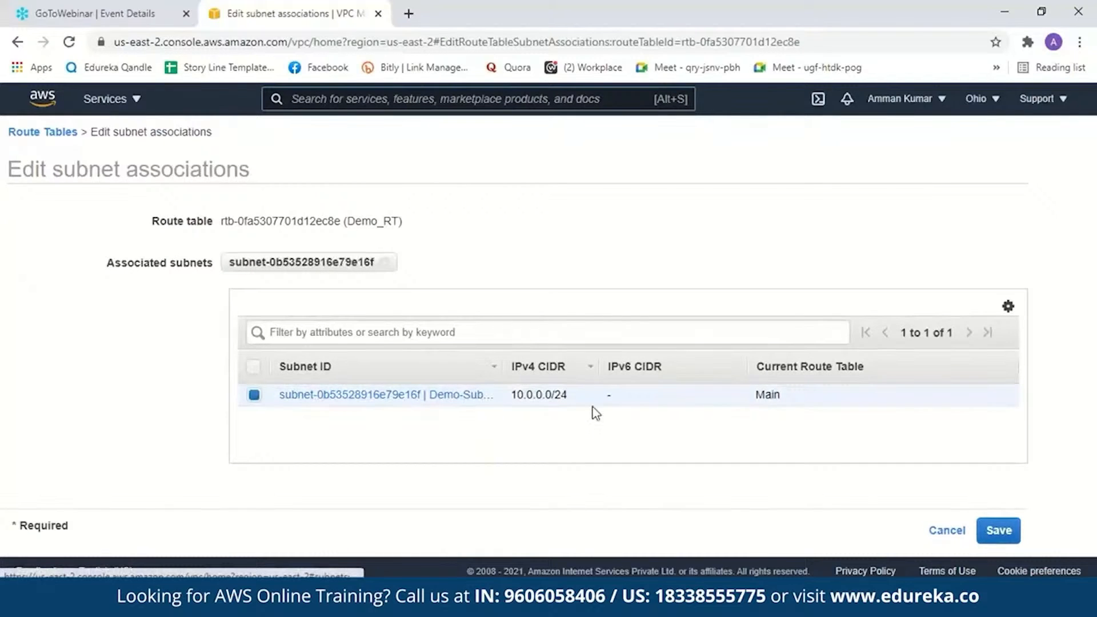
left_click(988, 531)
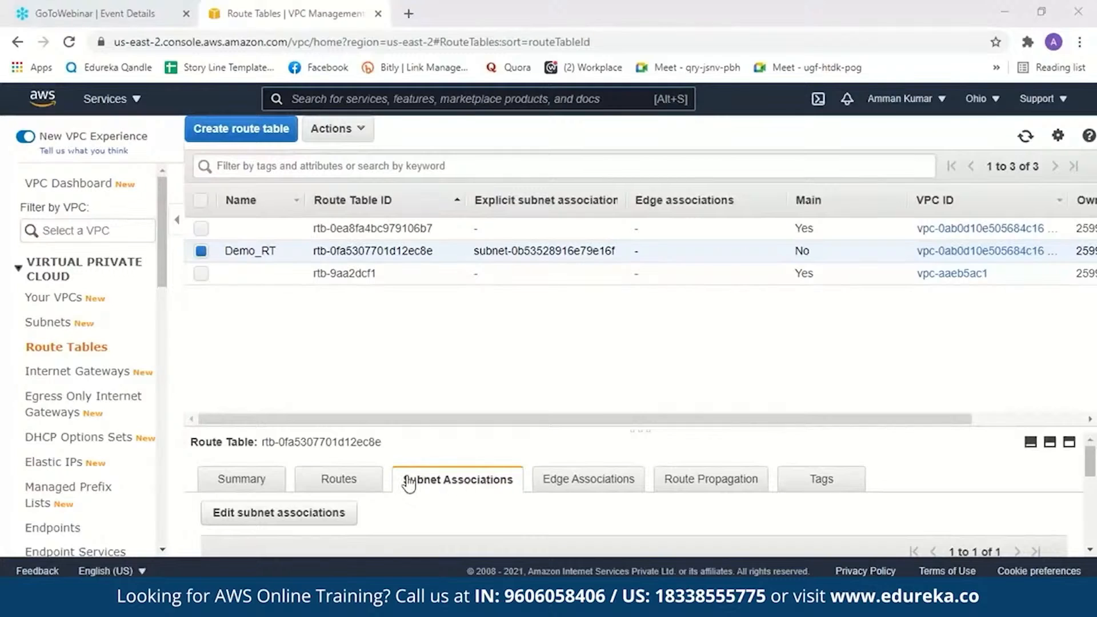
- Add a route to Demo_RT with destination 0.0.0.0/0 and the internet gateway Demo_IG as target, and save the routes
left_click(339, 483)
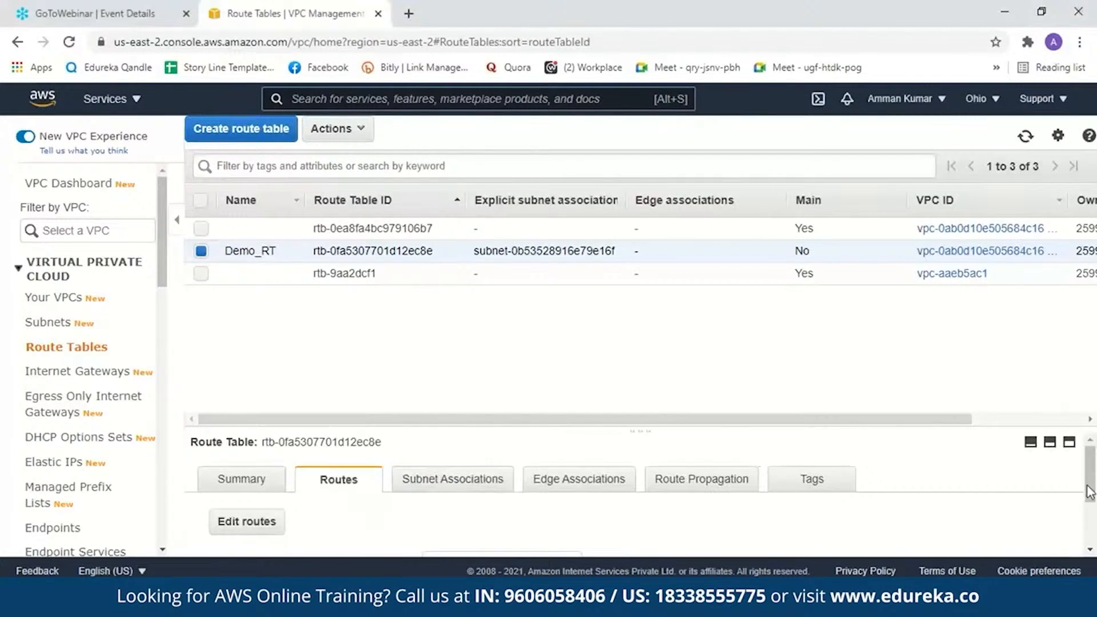
scroll(1092, 488, "down", 2)
left_click(244, 441)
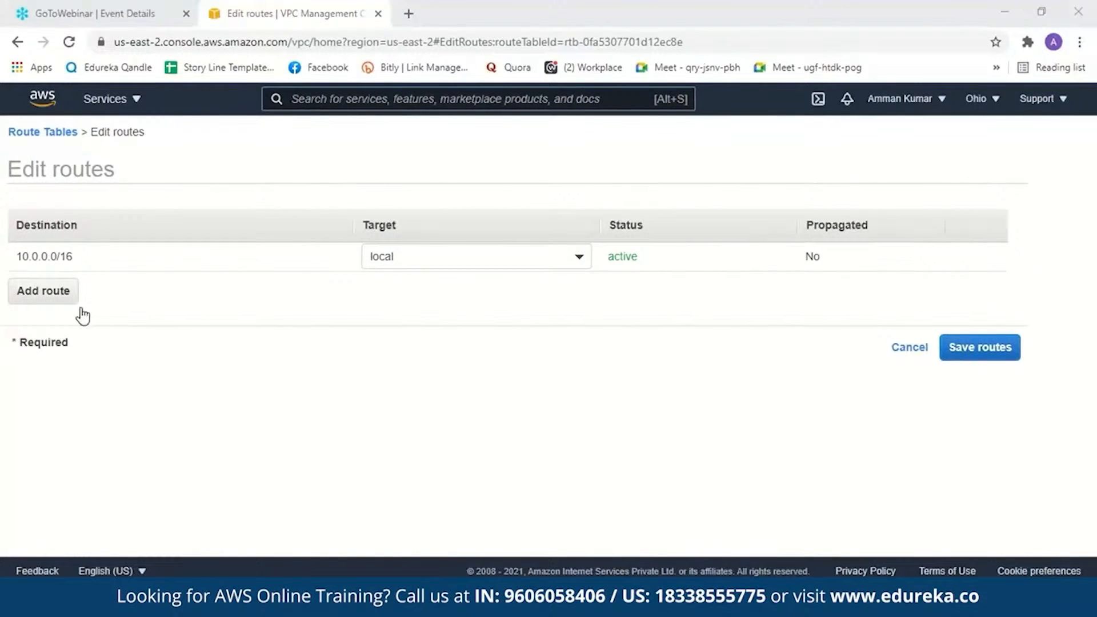
left_click(51, 303)
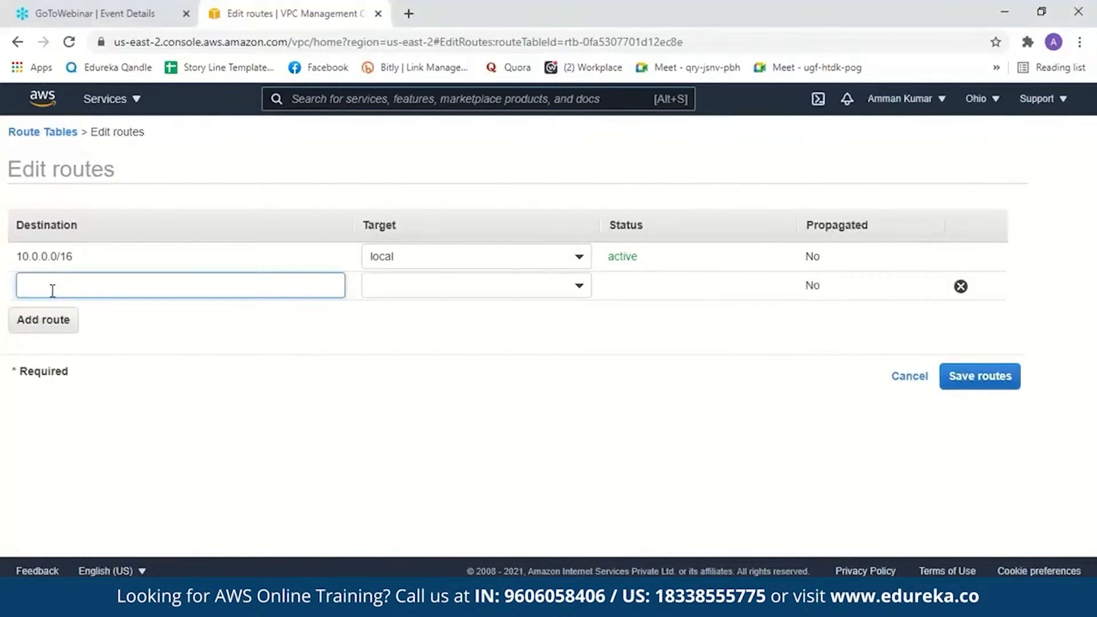
type("0")
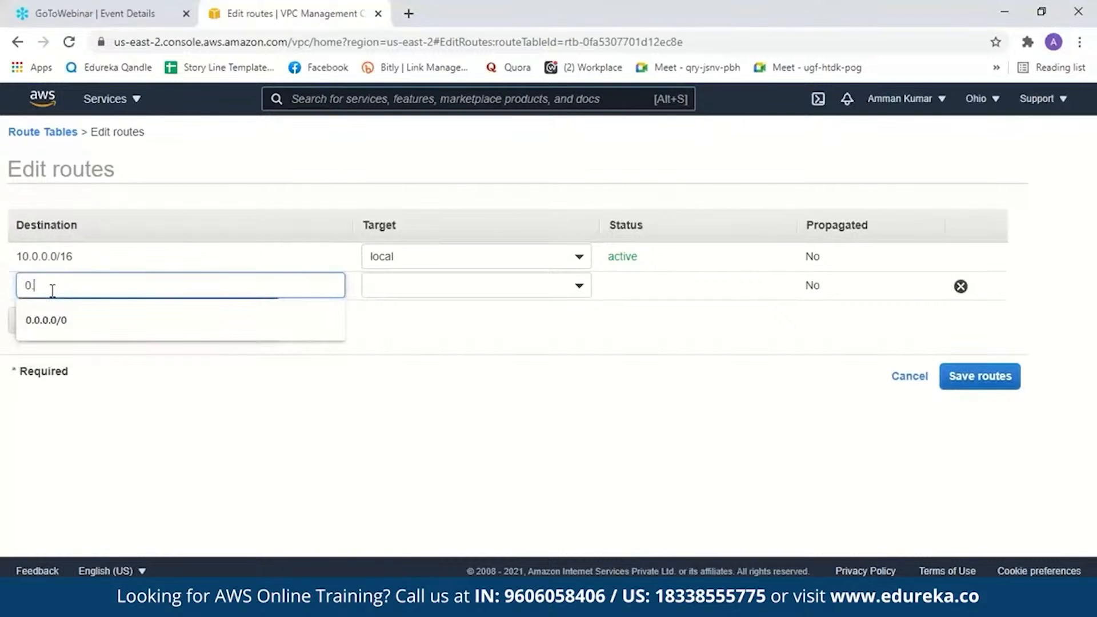
left_click(65, 320)
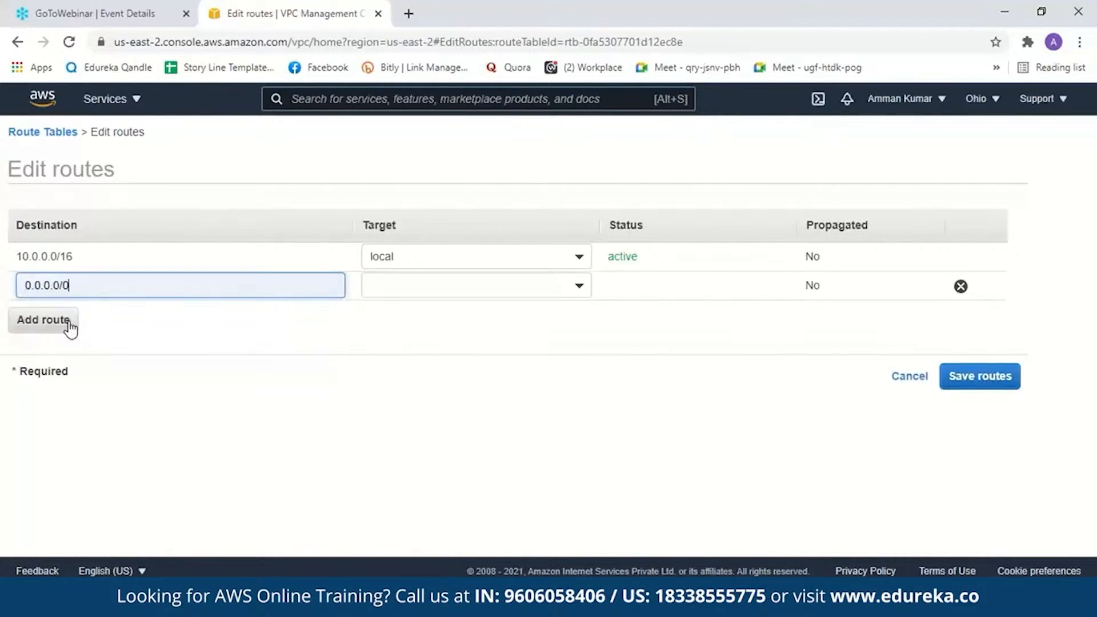
left_click(423, 290)
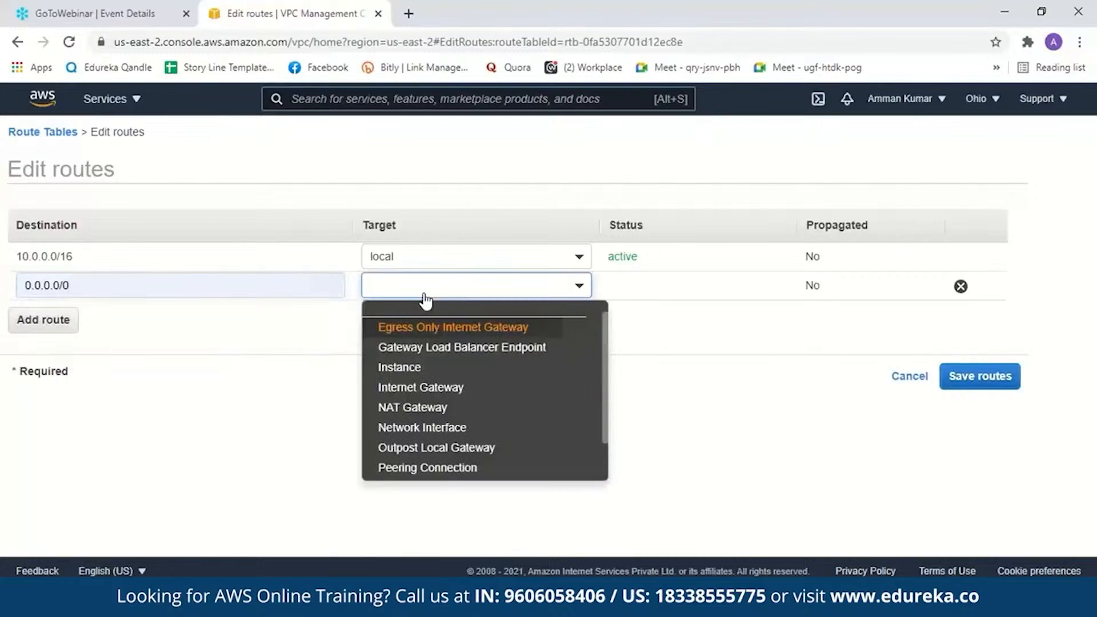
left_click(497, 387)
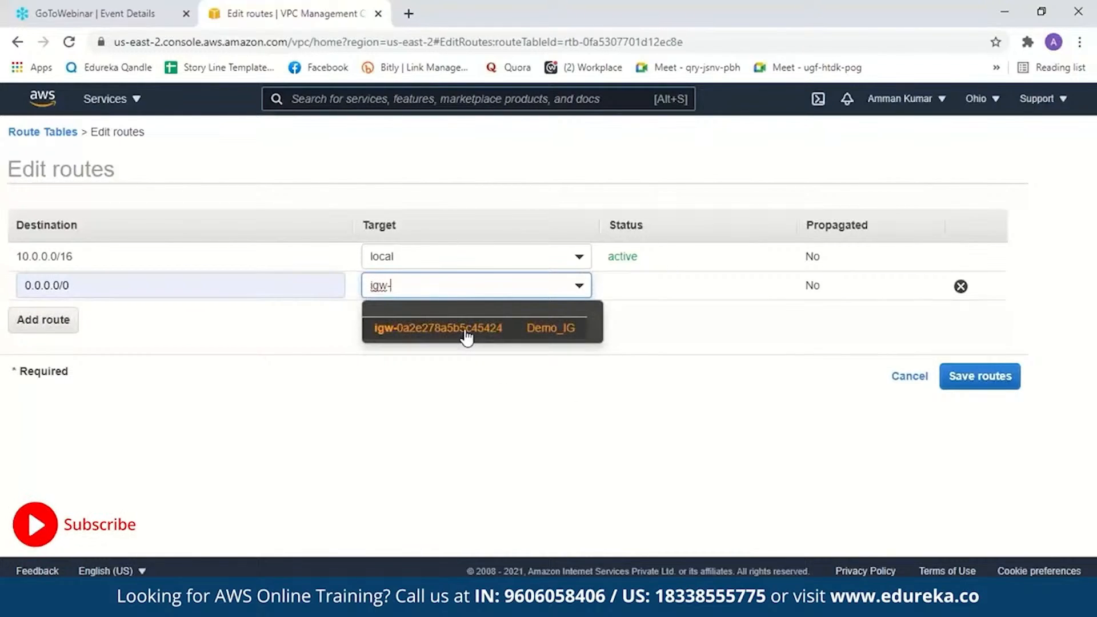
left_click(467, 335)
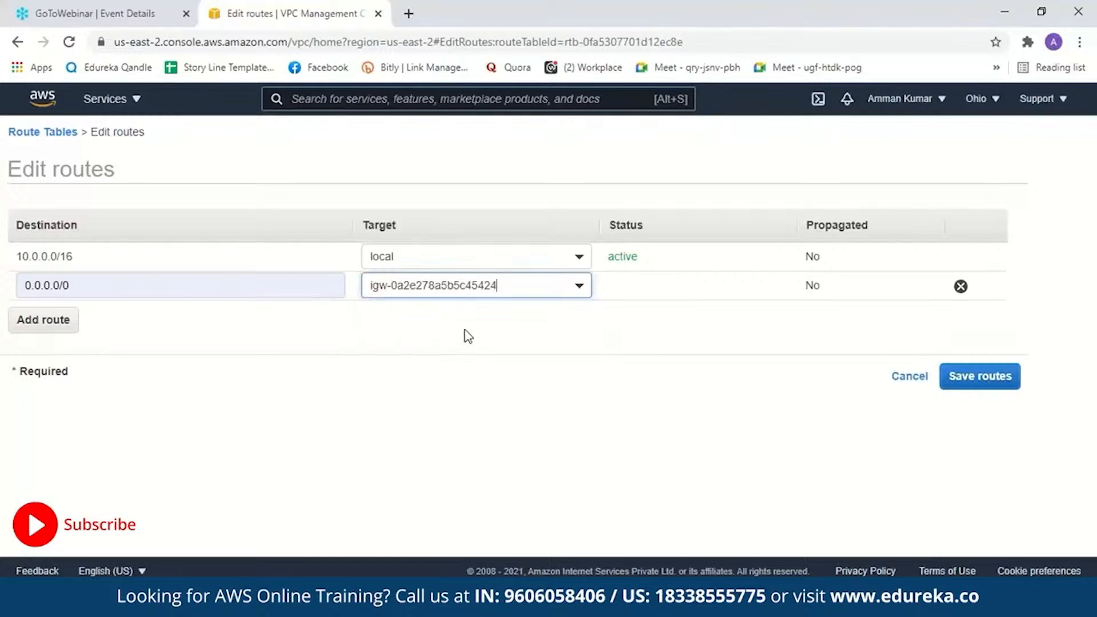
left_click(992, 384)
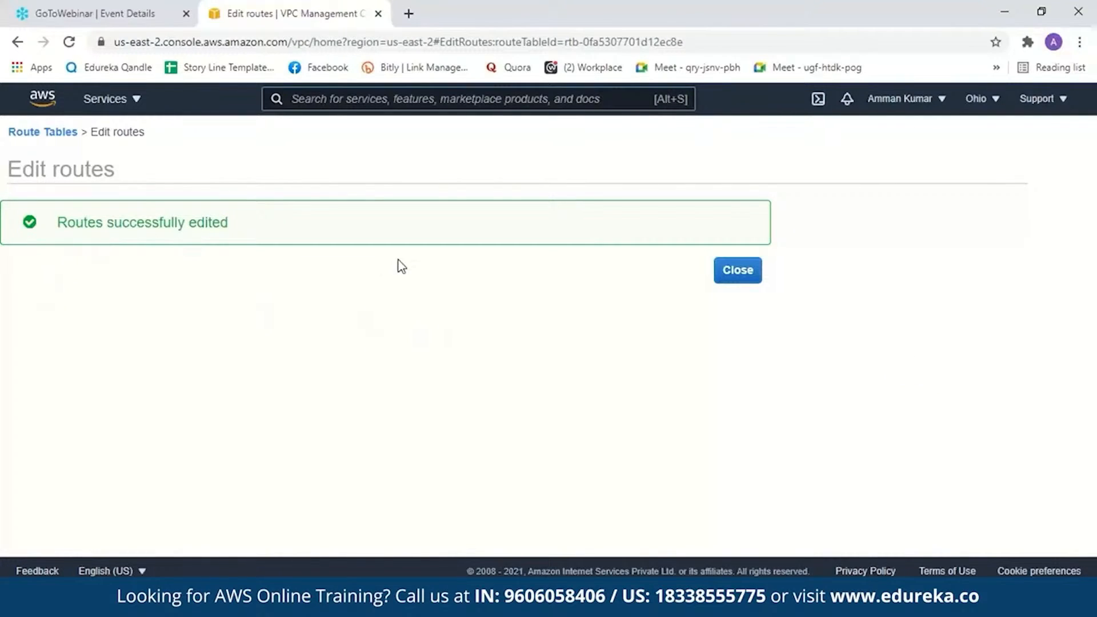
left_click(758, 275)
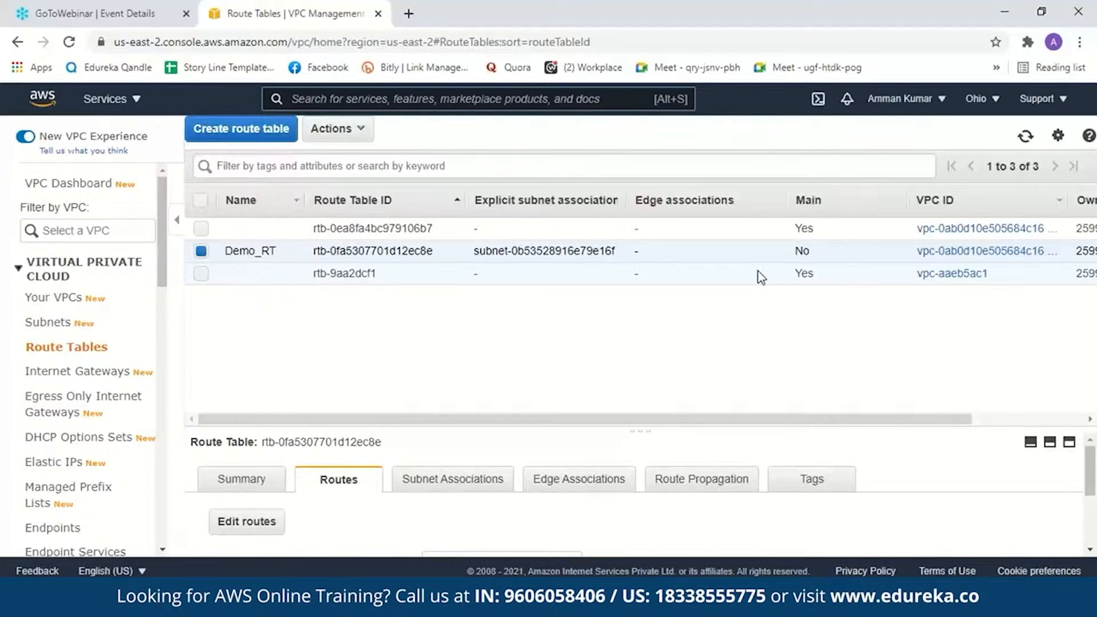
- Find the AWS Management Console in a new browser tab and log back in
left_click(408, 13)
type("aws")
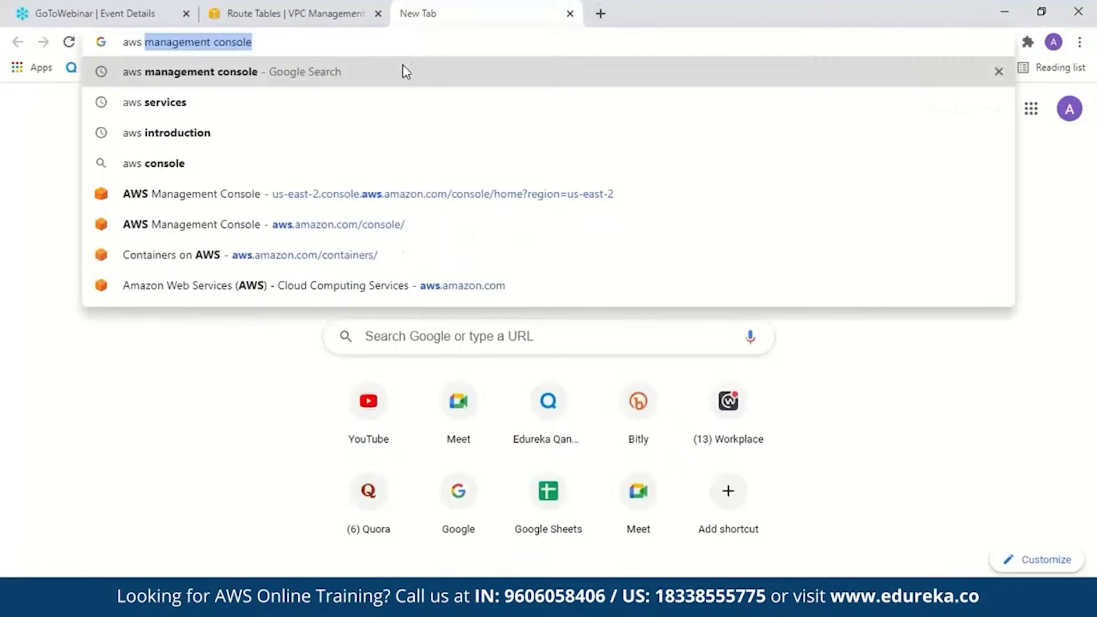
left_click(403, 69)
left_click(307, 261)
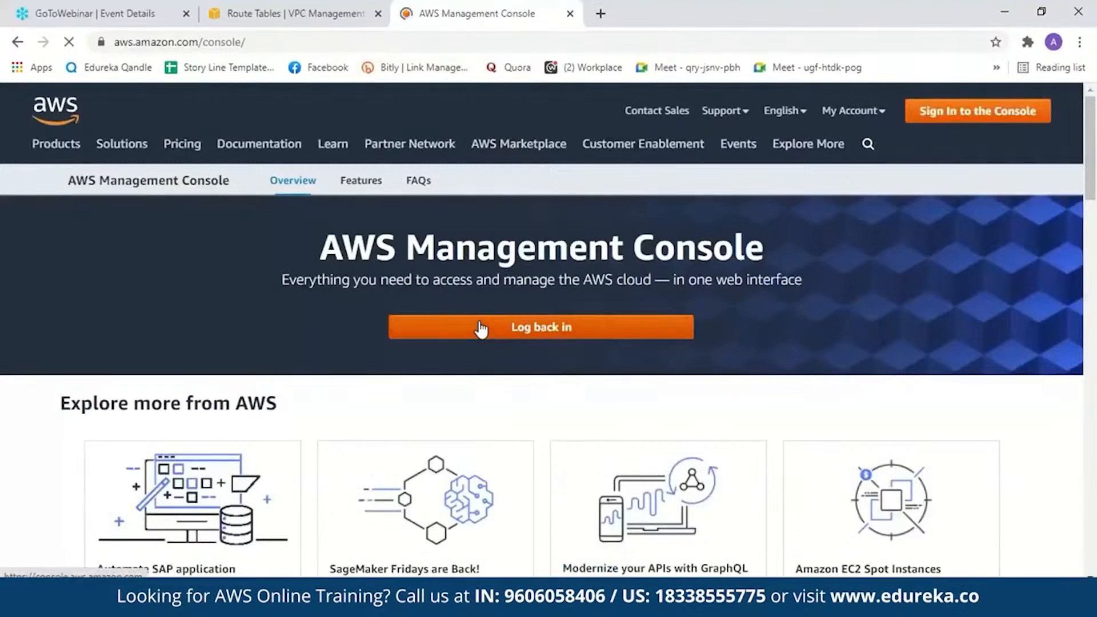
left_click(478, 326)
- Search the console for ec2, open the EC2 service and show its running instances
left_click(392, 100)
type("e")
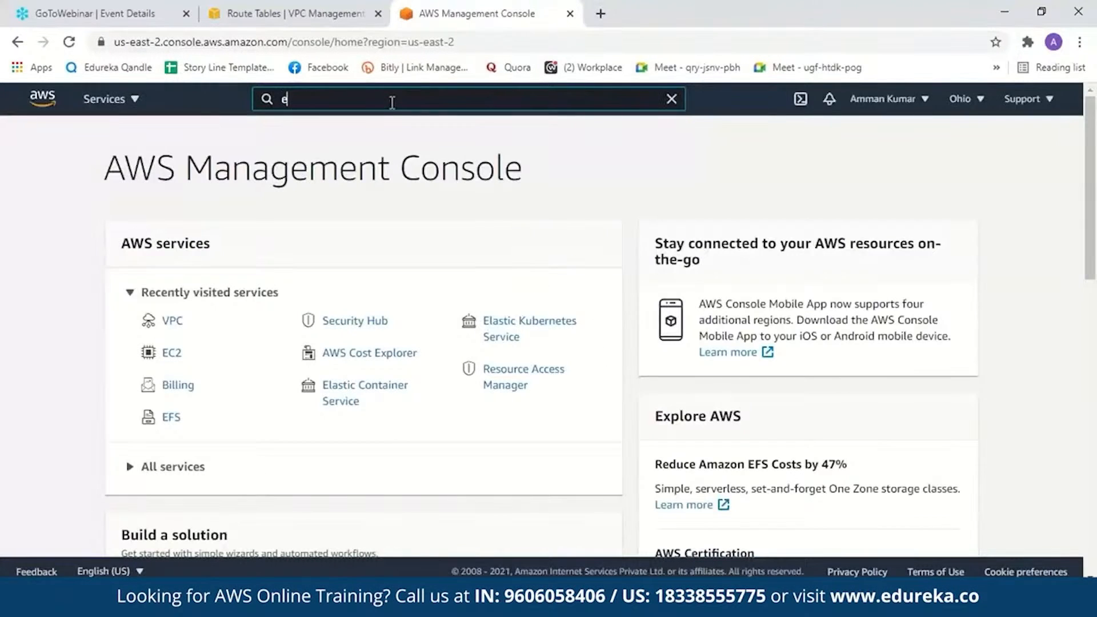
type("c2")
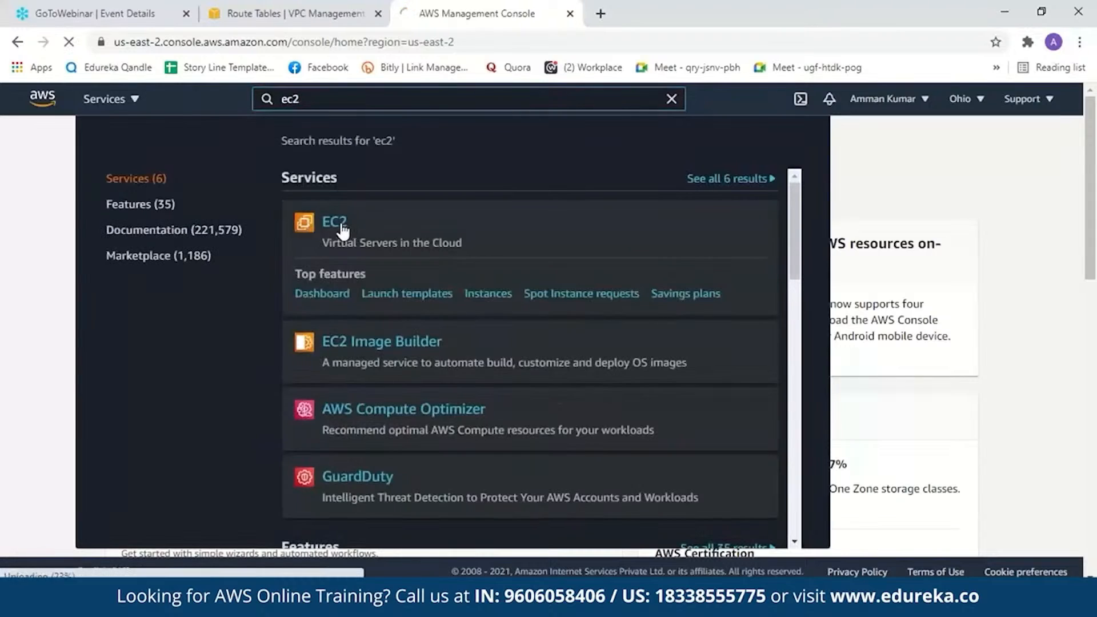
left_click(339, 227)
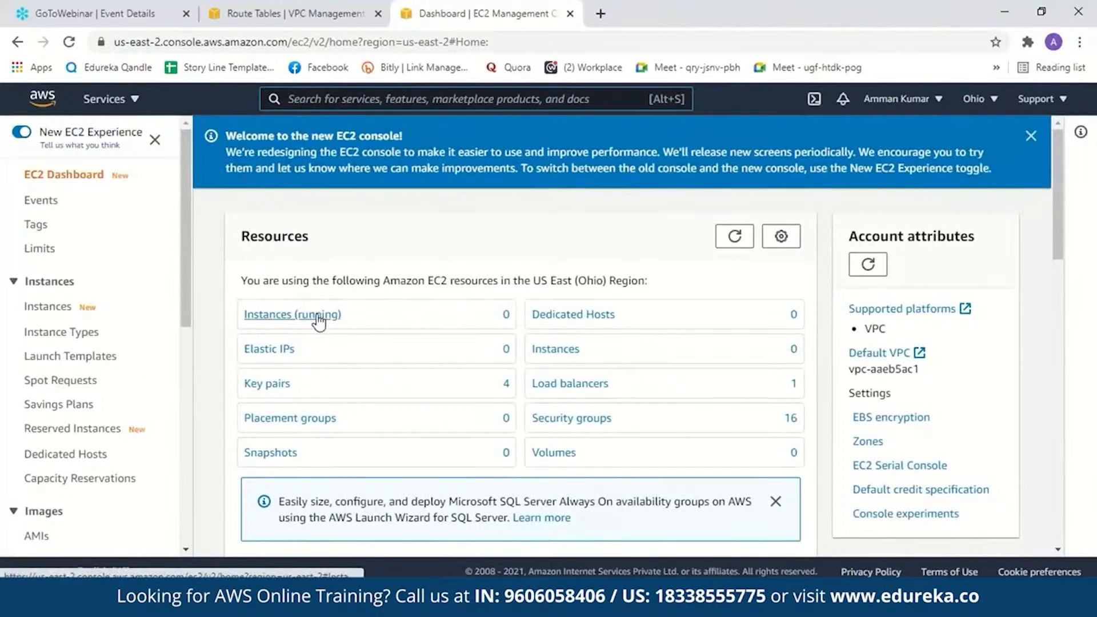
left_click(318, 317)
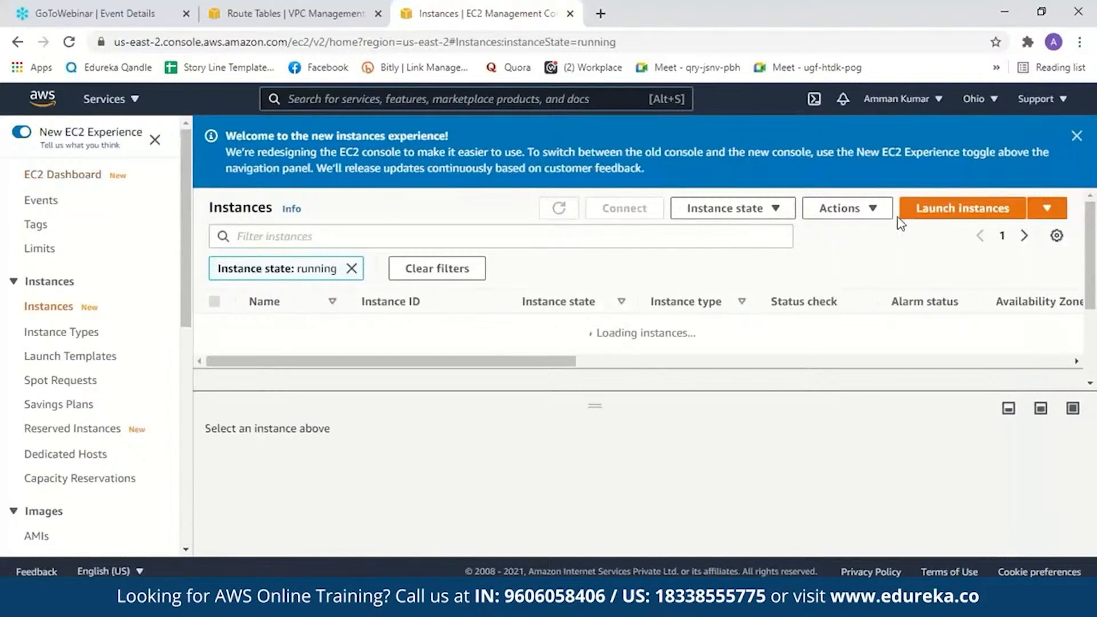
- Start launching a new instance from the Amazon Linux 2 AMI (HVM), SSD Volume Type, and go to its instance details configuration
left_click(935, 140)
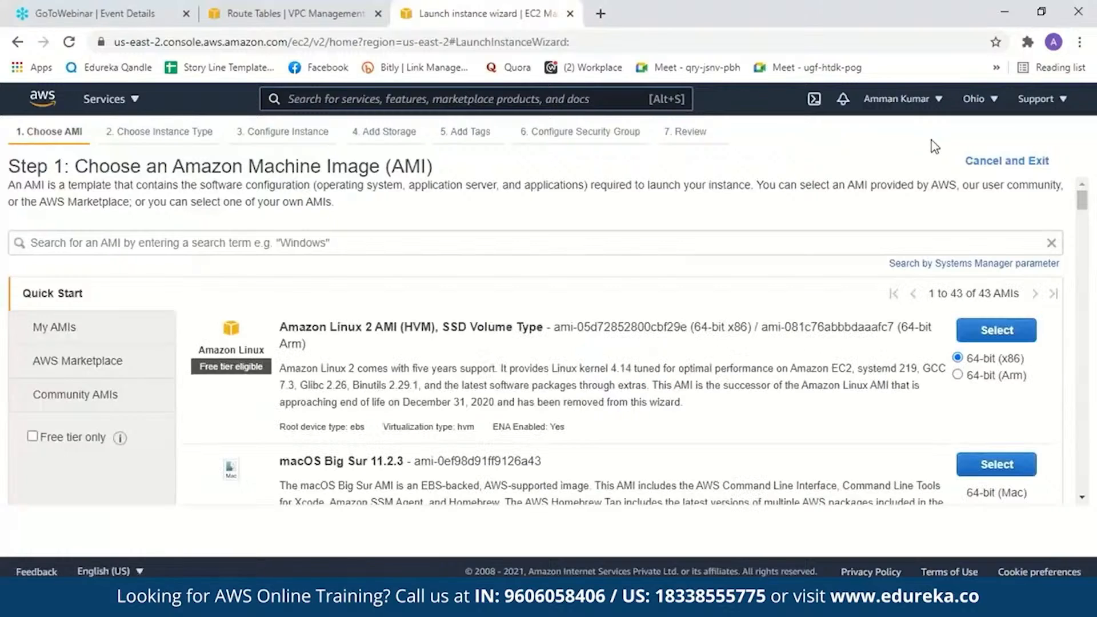
left_click_drag(1084, 204, 1094, 263)
left_click(999, 330)
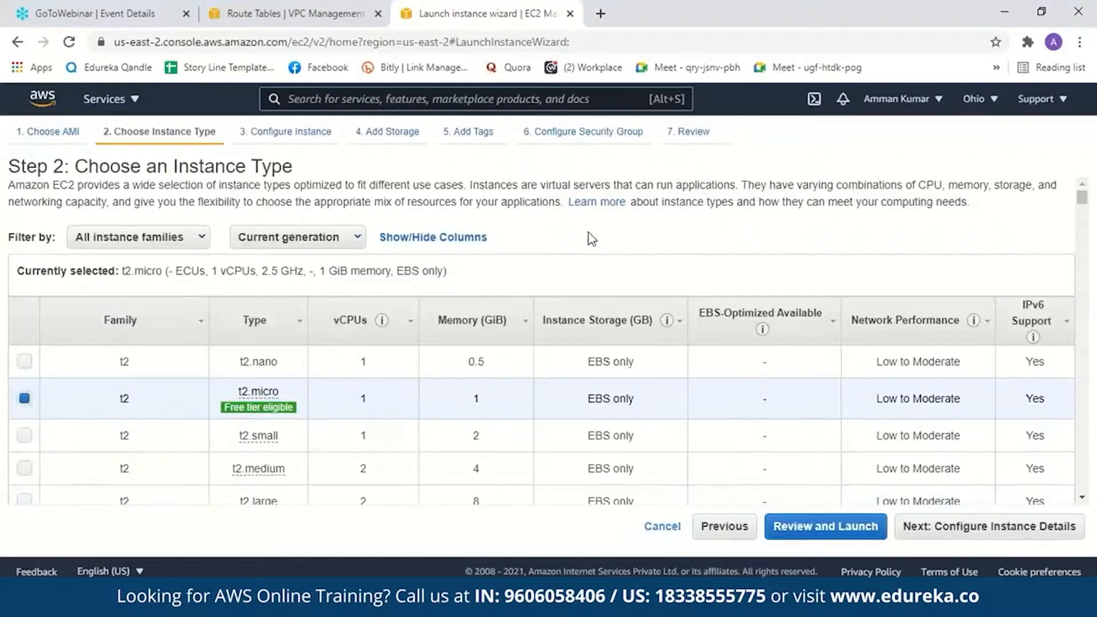
left_click(307, 136)
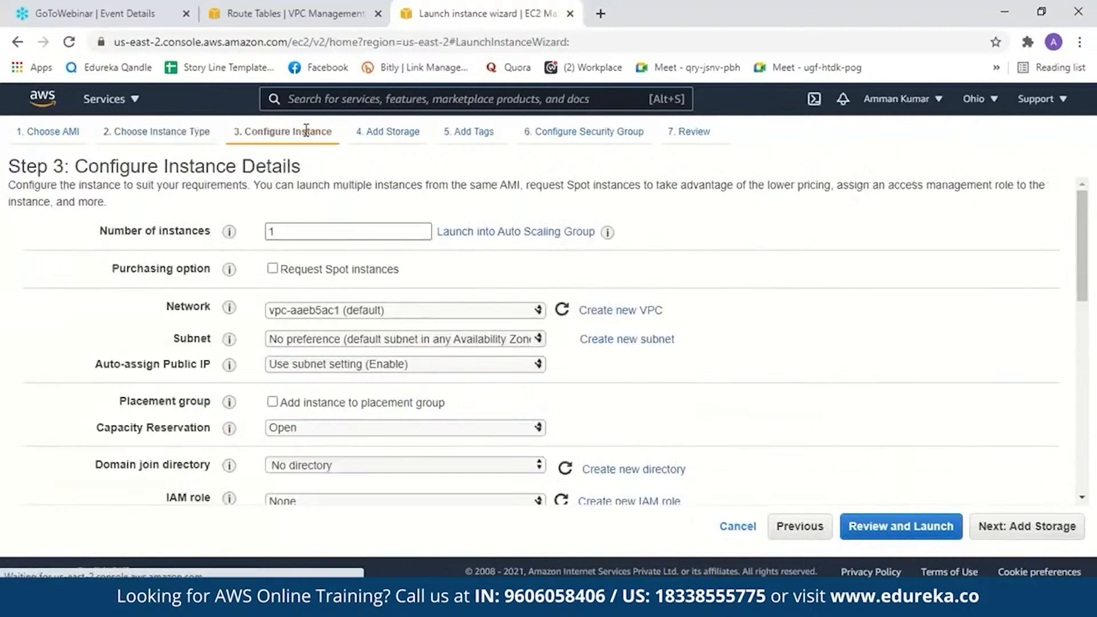
- Set the instance's network to Demo_VPC and its subnet to Demo-Subnet in the instance details
scroll(428, 287, "down", 1)
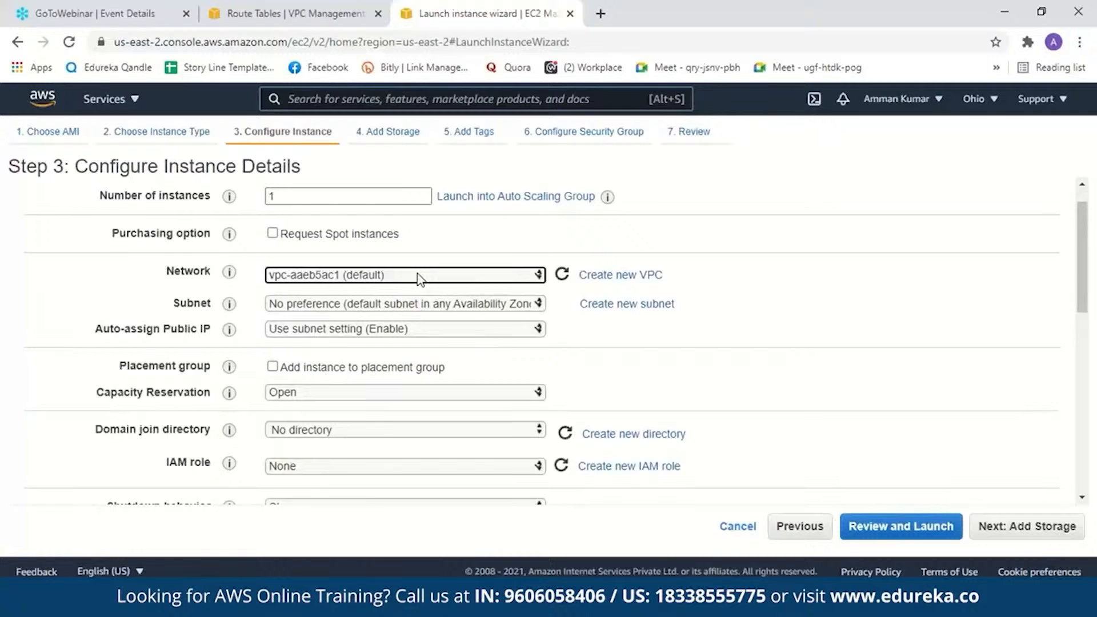
left_click(421, 276)
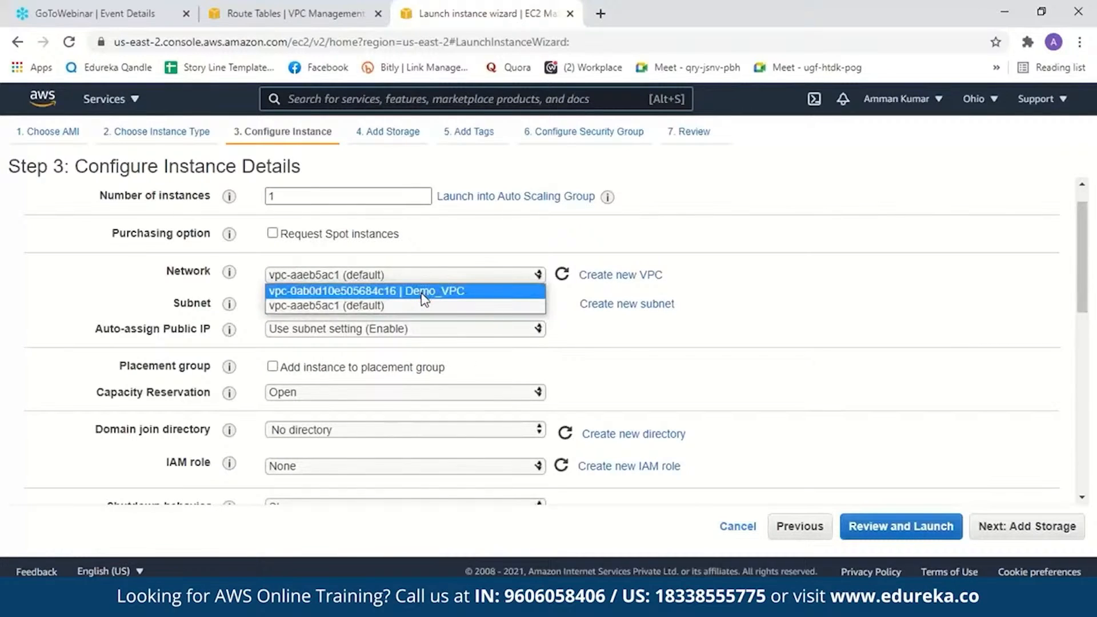
left_click(423, 292)
left_click(433, 304)
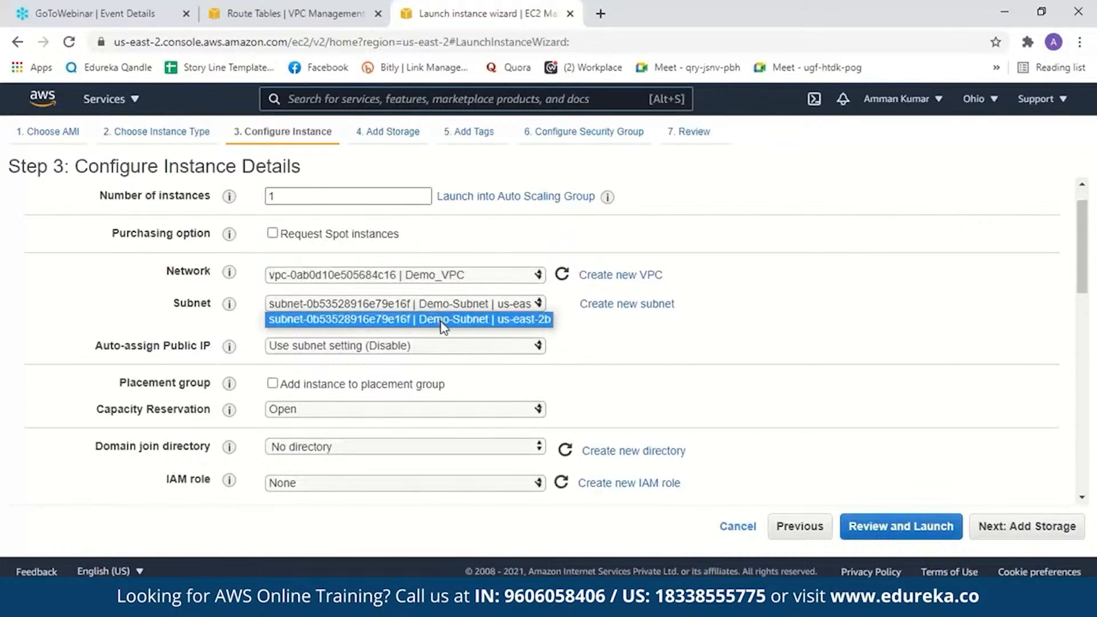
left_click(443, 320)
- Set auto-assign public IP to Enable for the instance and proceed to the launch review
left_click(438, 347)
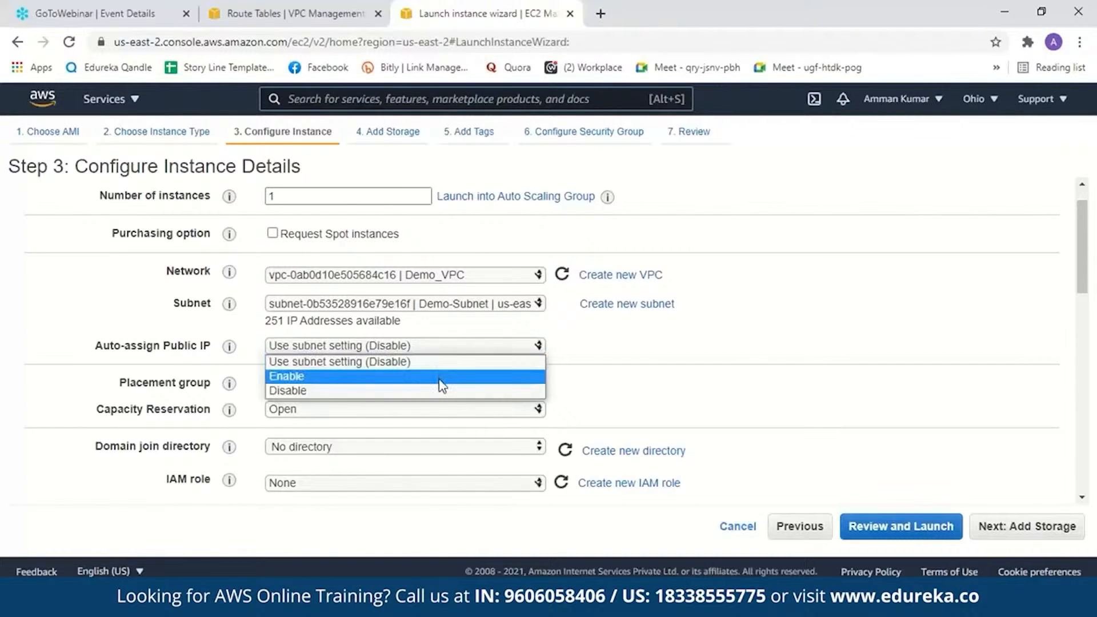
left_click(441, 377)
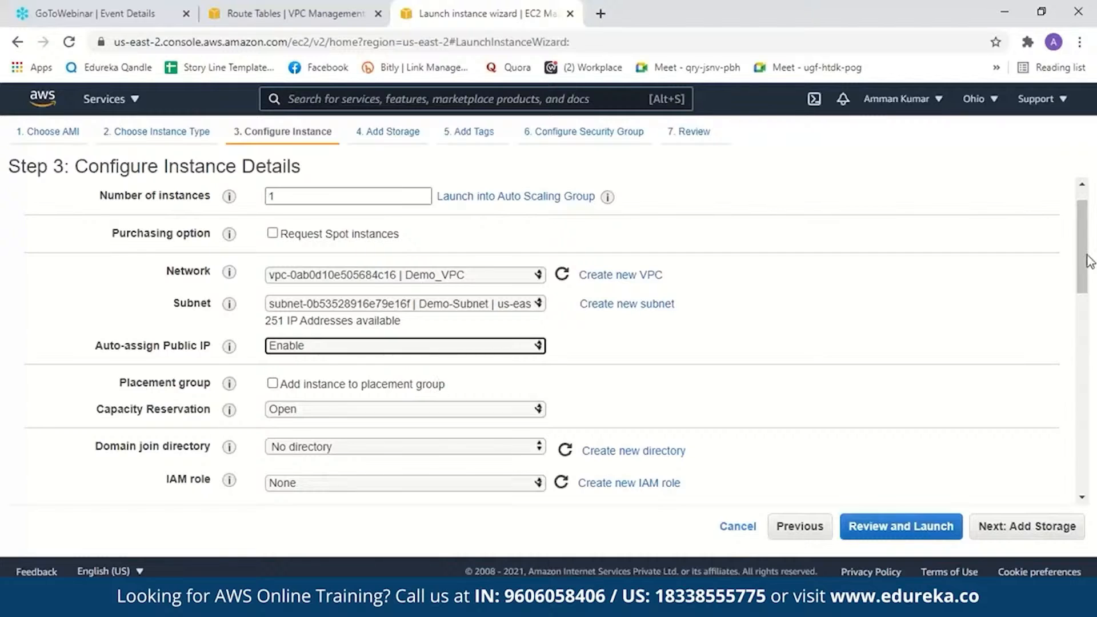
left_click_drag(1085, 264, 1087, 296)
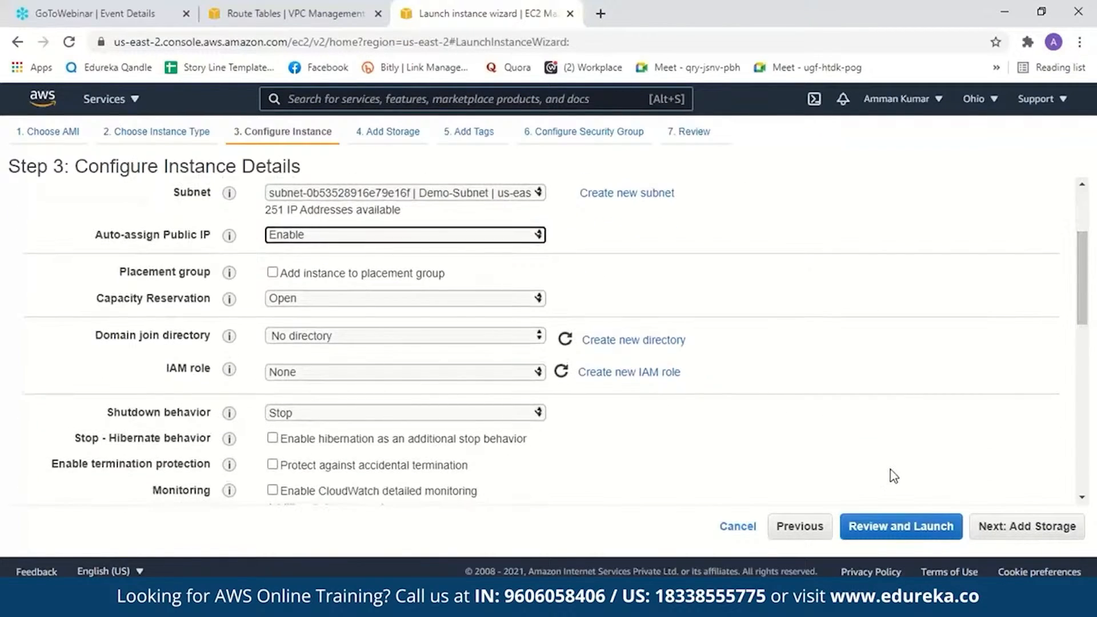
left_click(899, 524)
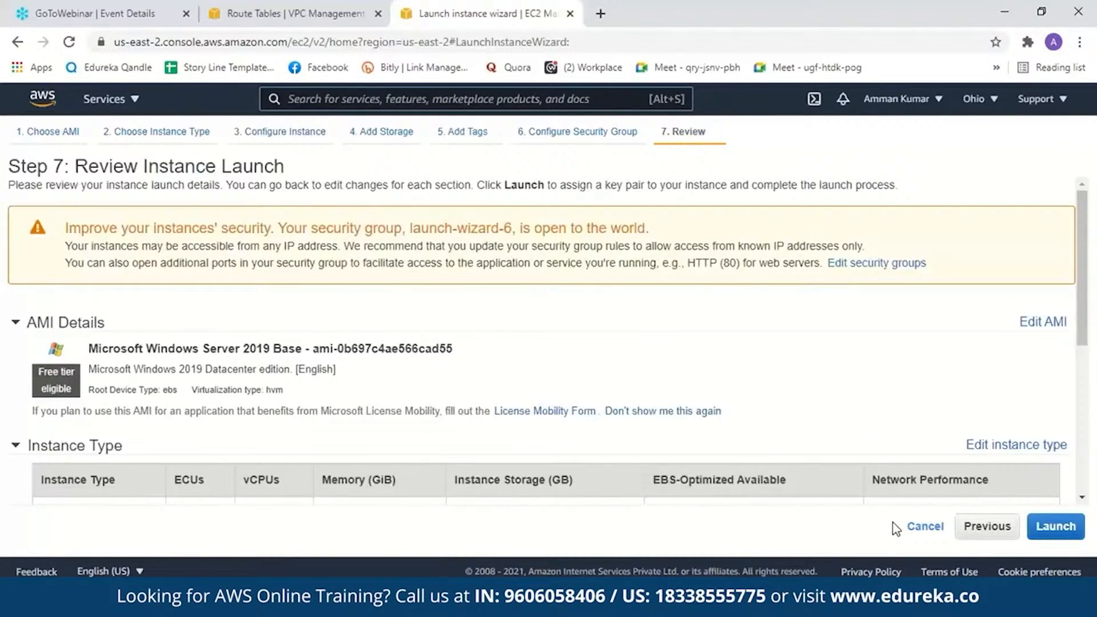
- Name the instance's new security group DEMO Security Group and return to the launch review
left_click(574, 138)
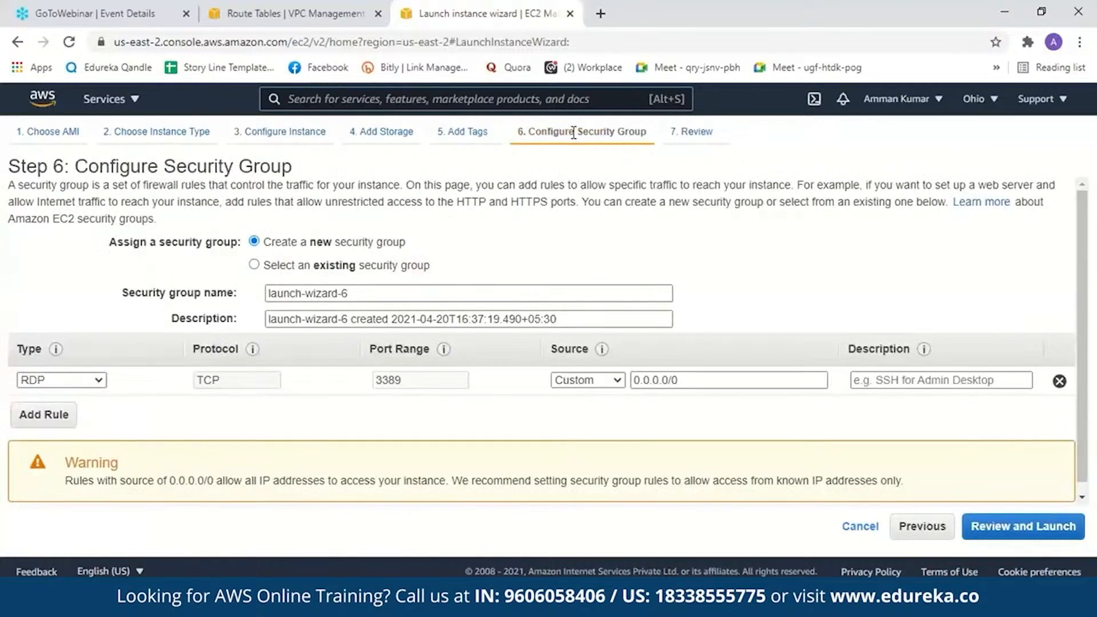
left_click_drag(371, 294, 232, 311)
key("BackSpace")
type("DEMO")
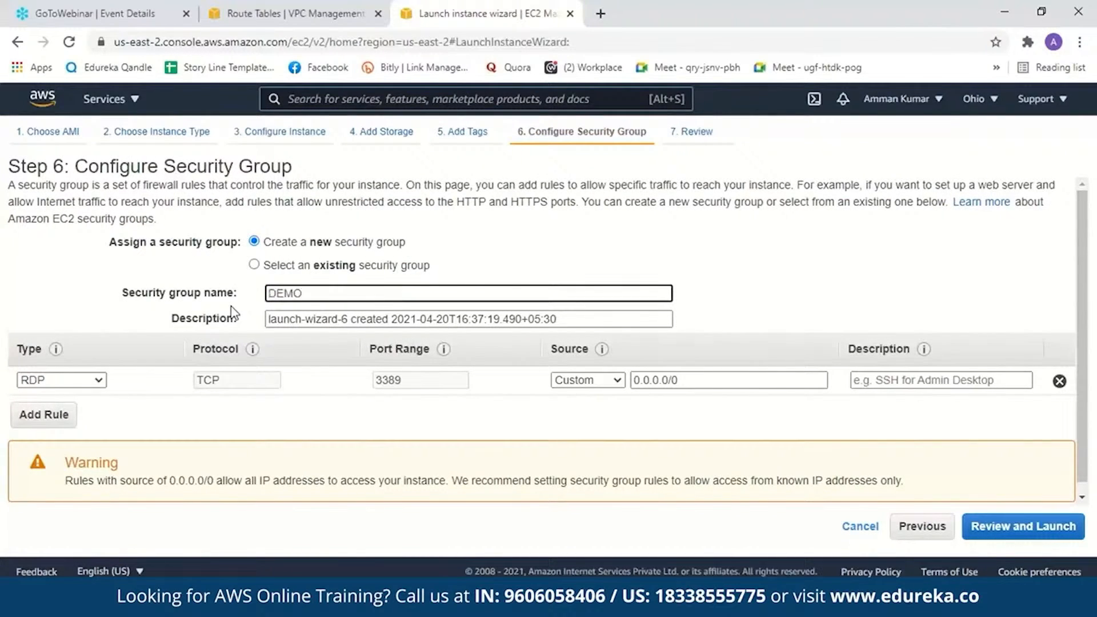
type(" Security Group")
left_click(989, 526)
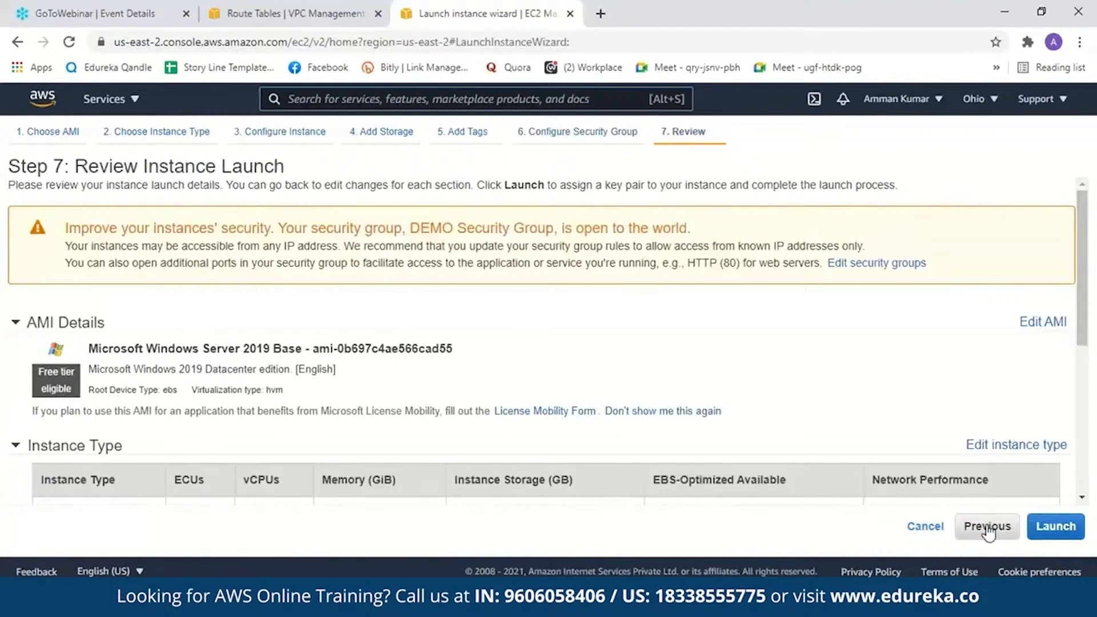
- Launch the instance with the existing Edureka key pair, acknowledging access to its private key file, and view the instances list
left_click(1056, 526)
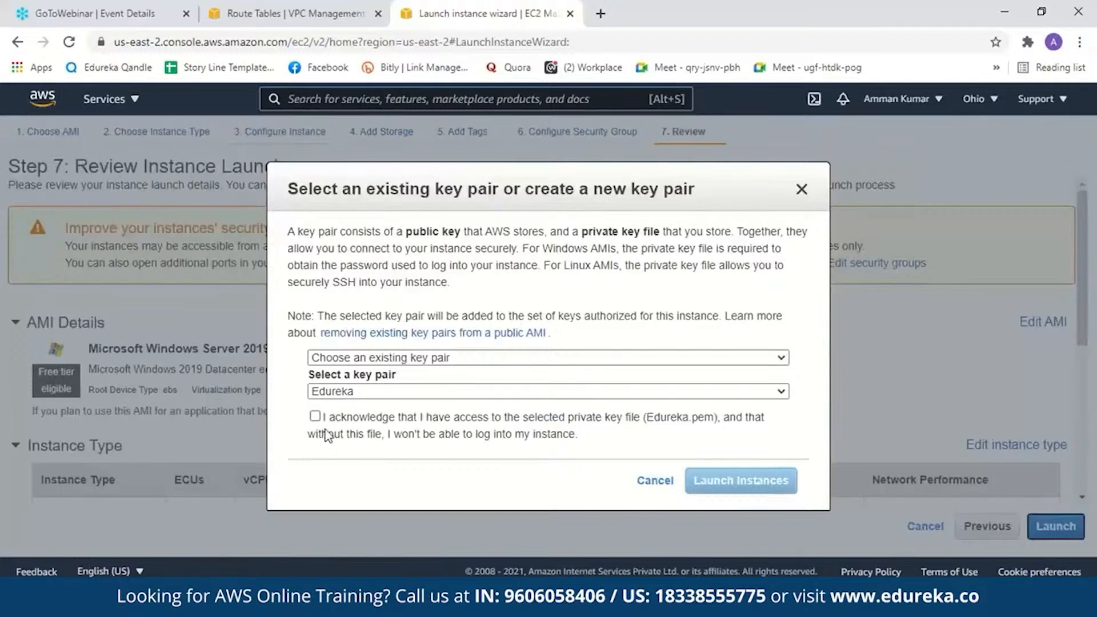
left_click(314, 416)
left_click(751, 480)
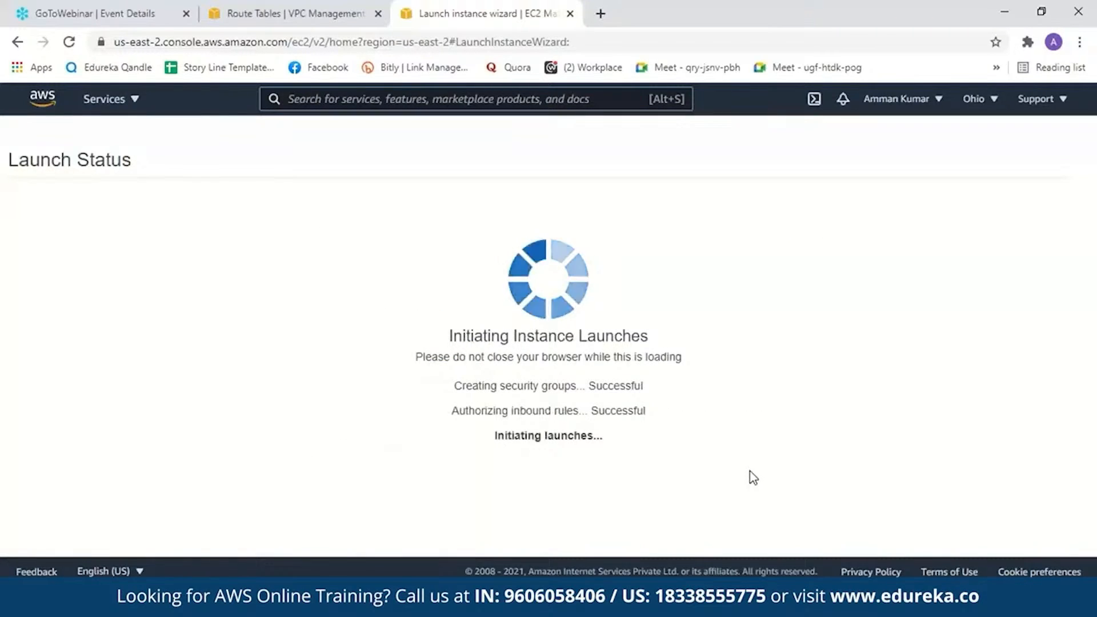
scroll(1087, 386, "down", 3)
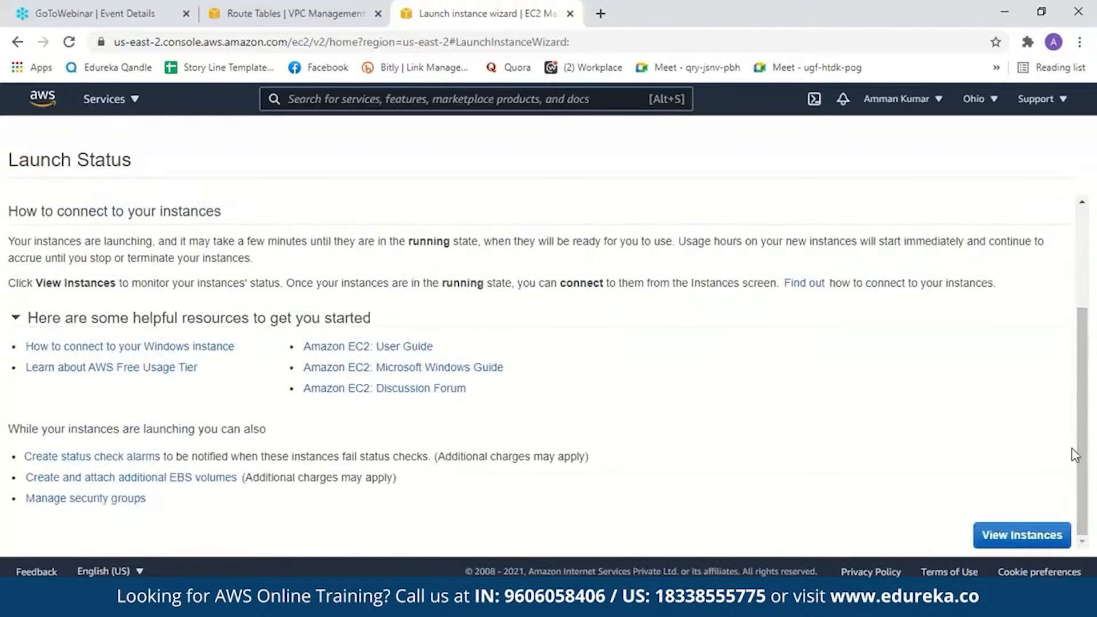
left_click(1008, 547)
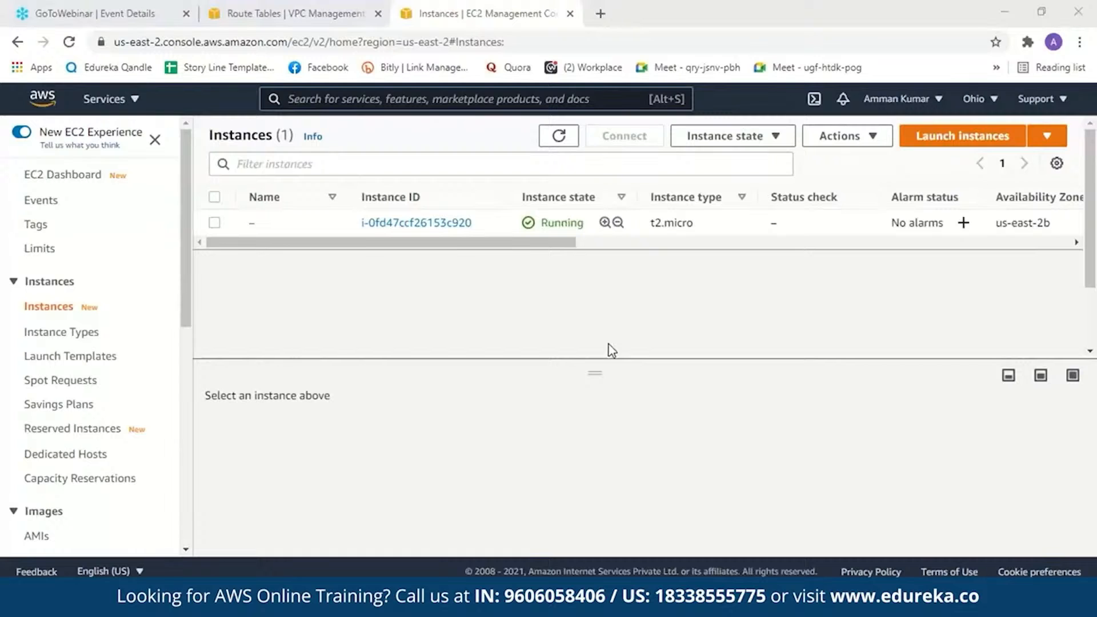
- Switch to the VPC console and examine the resources by region on its dashboard
left_click(289, 11)
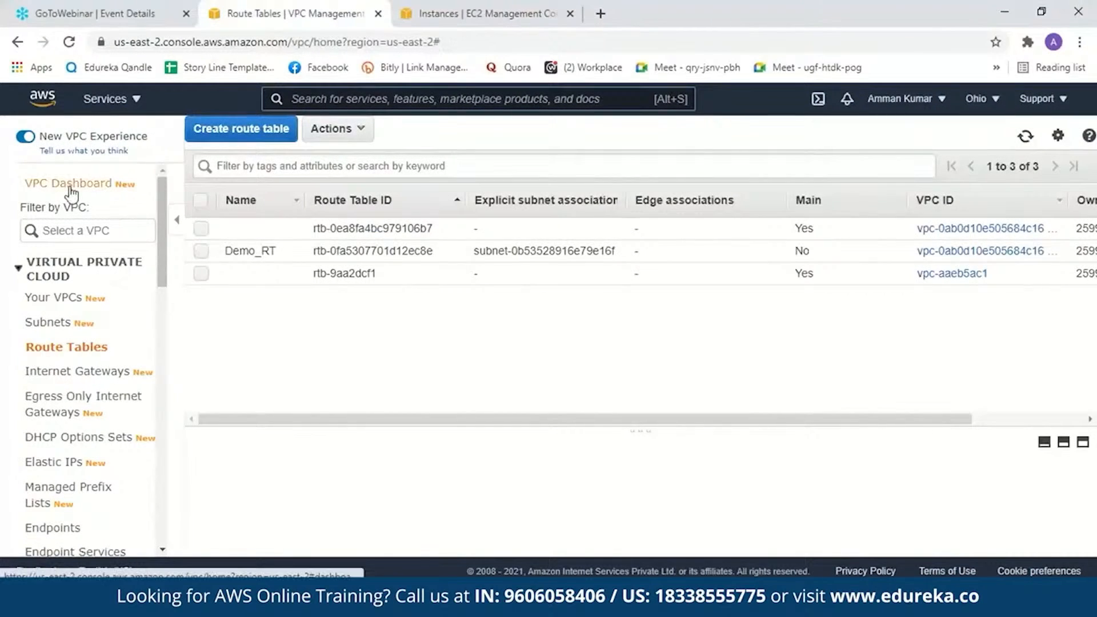
left_click(70, 188)
scroll(844, 247, "down", 1)
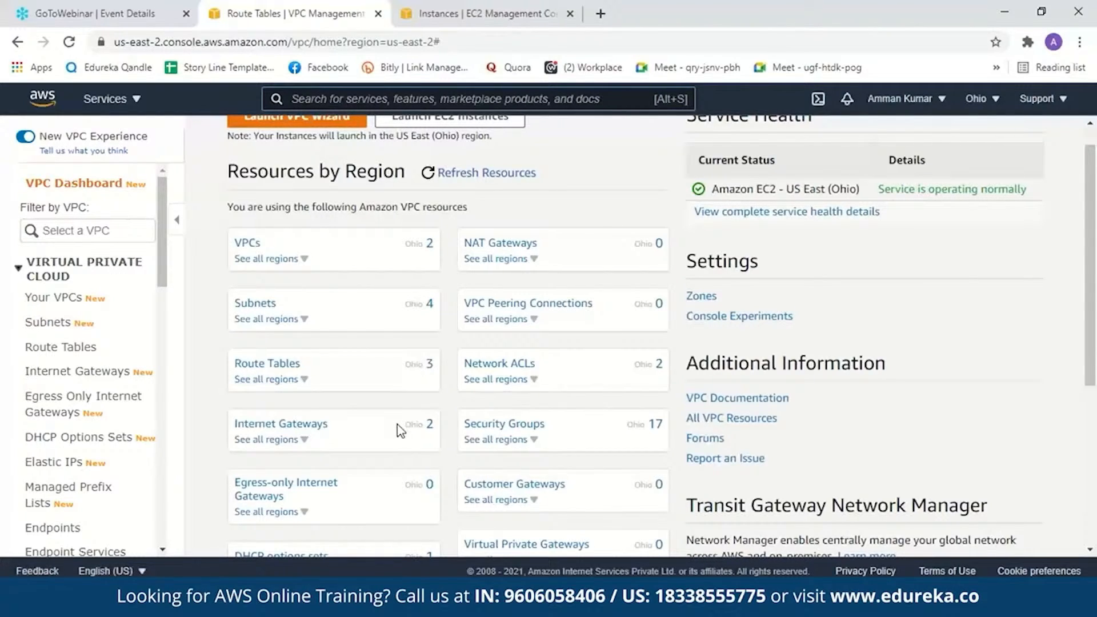
scroll(714, 278, "up", 1)
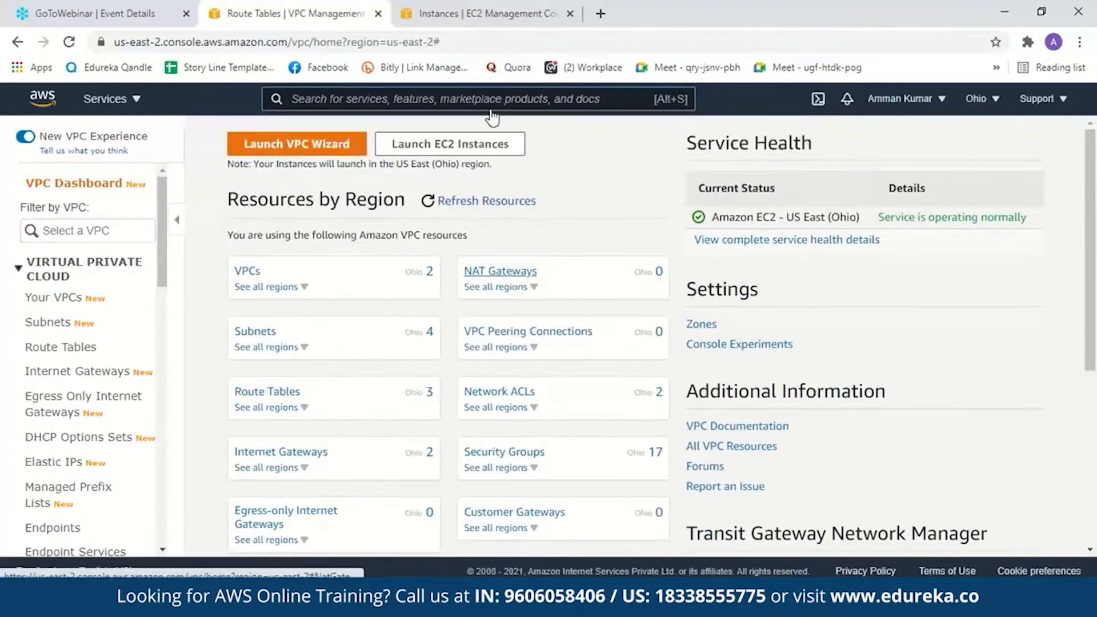
- Return to the EC2 instances, reload the list and open the new instance's summary to examine its IP addresses, VPC and subnet
left_click(466, 18)
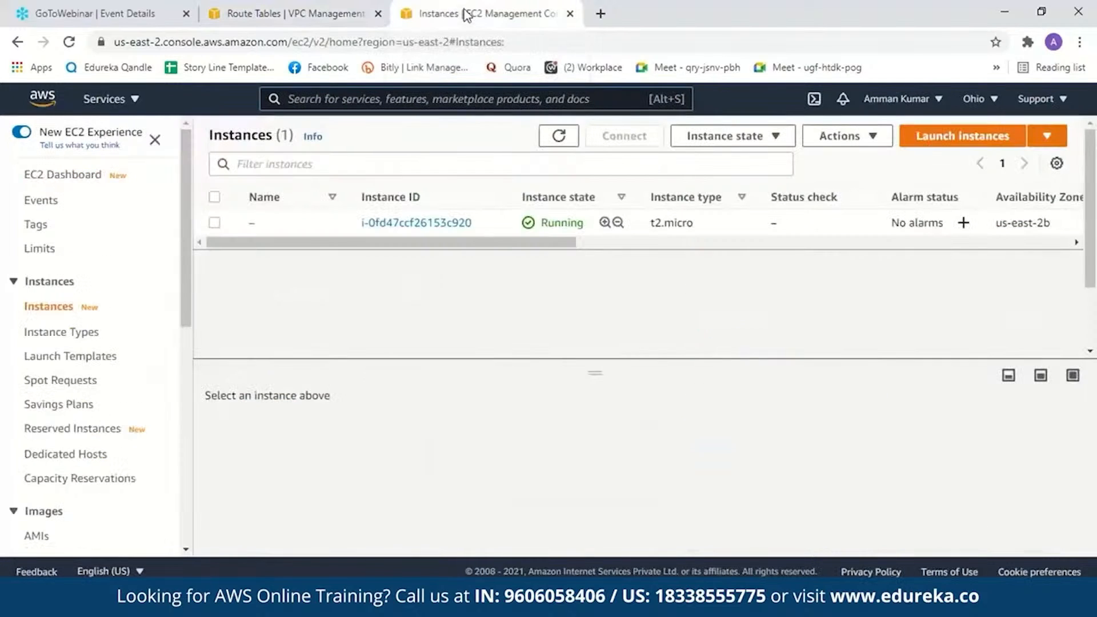
left_click(67, 42)
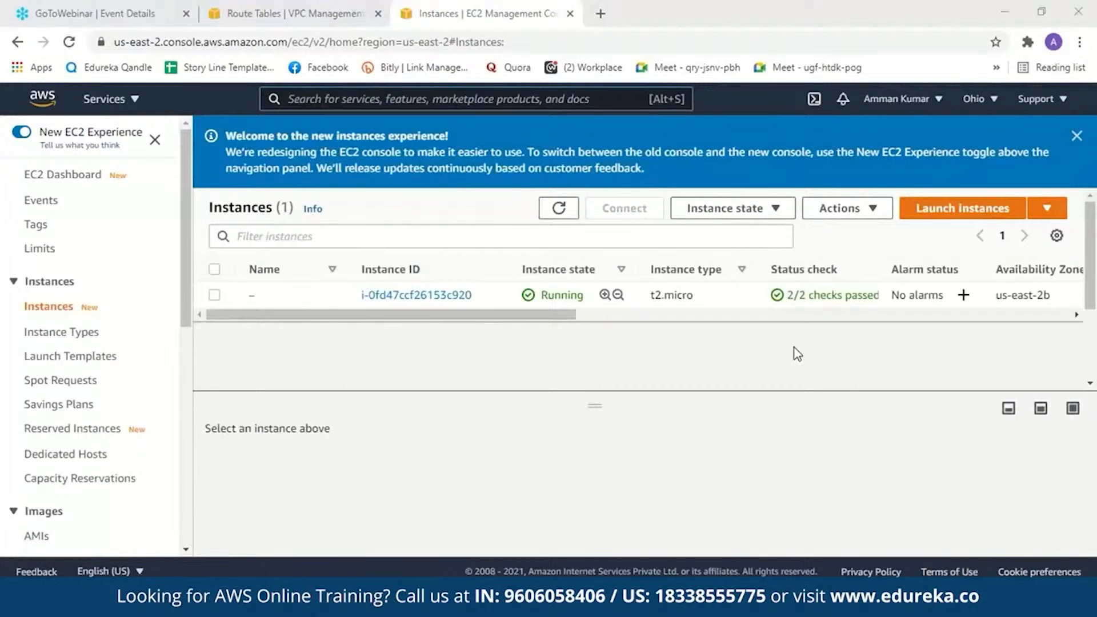
left_click(463, 296)
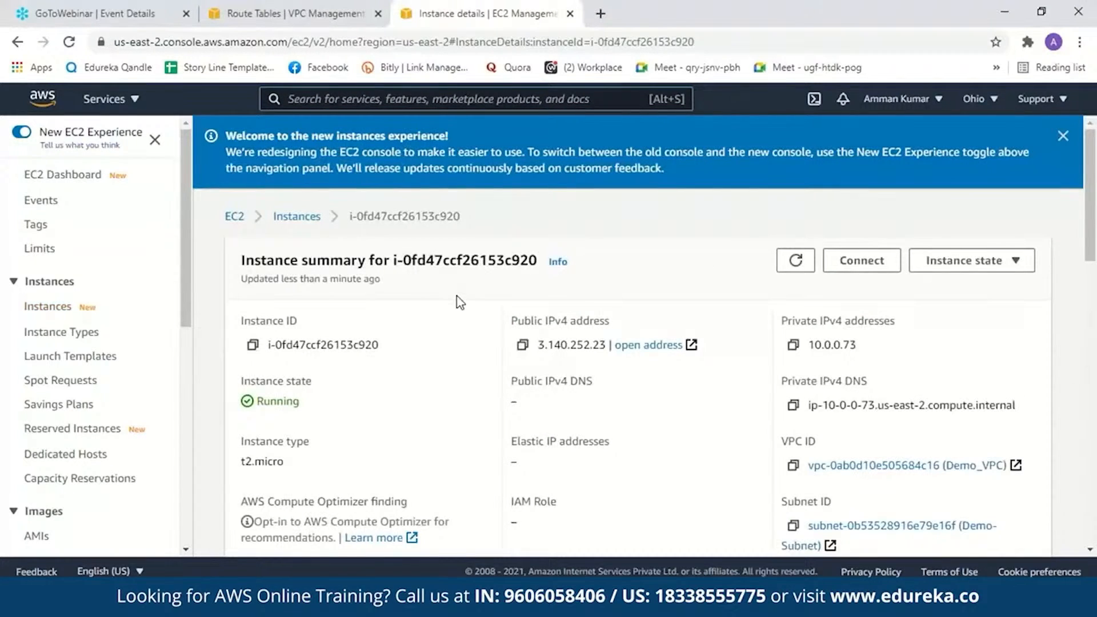
scroll(1090, 354, "down", 2)
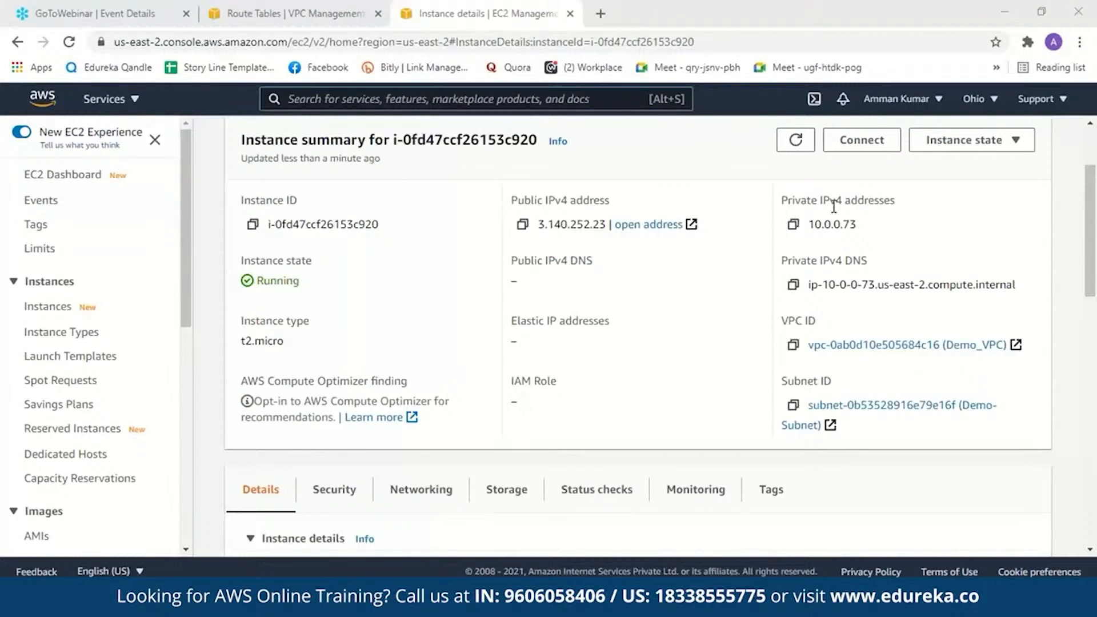
scroll(867, 234, "down", 1)
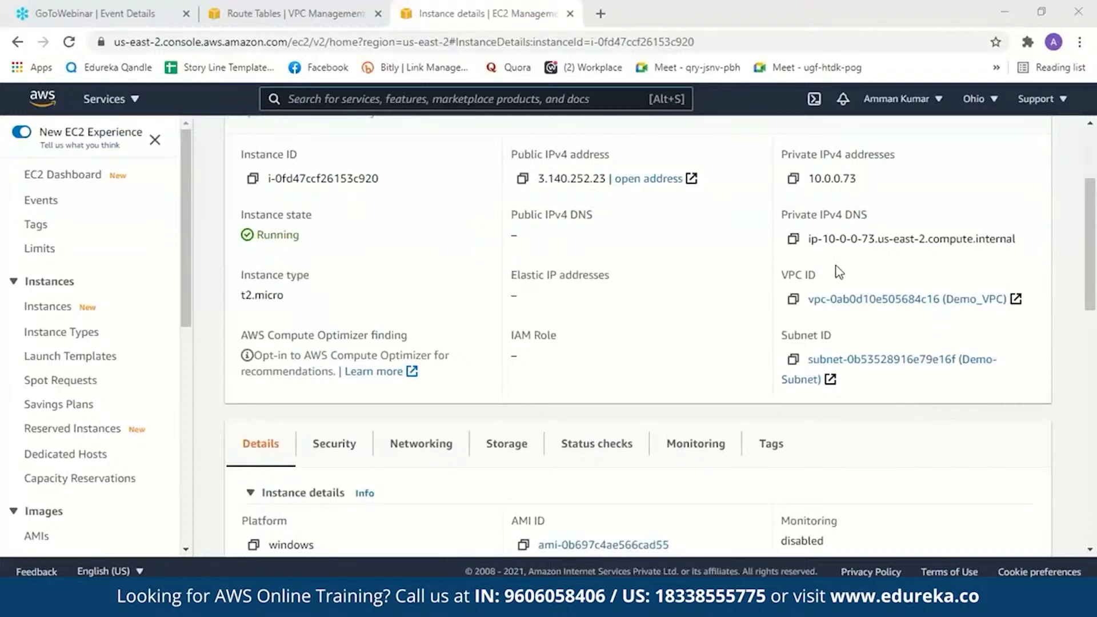